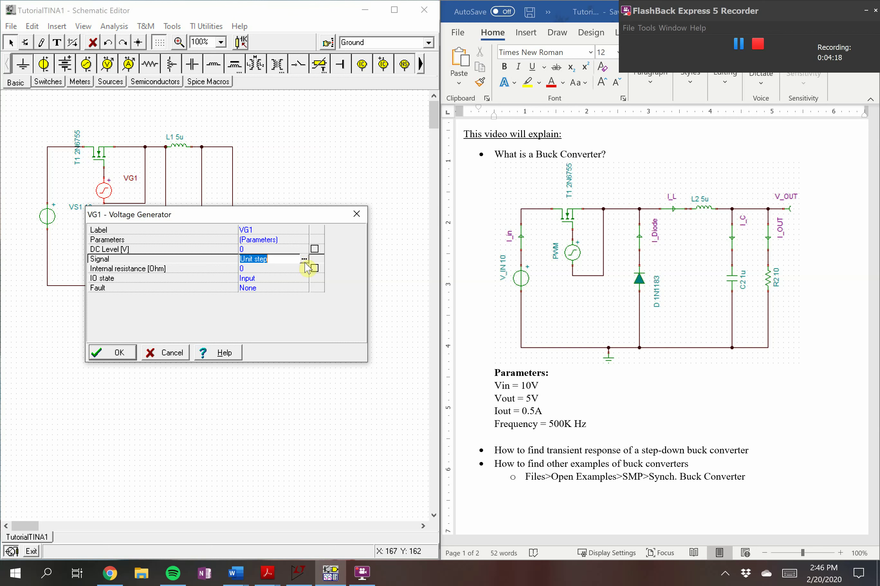
- Change VG1's signal from unit step to a general waveform with Amplitude #1 of 5 V
left_click(304, 260)
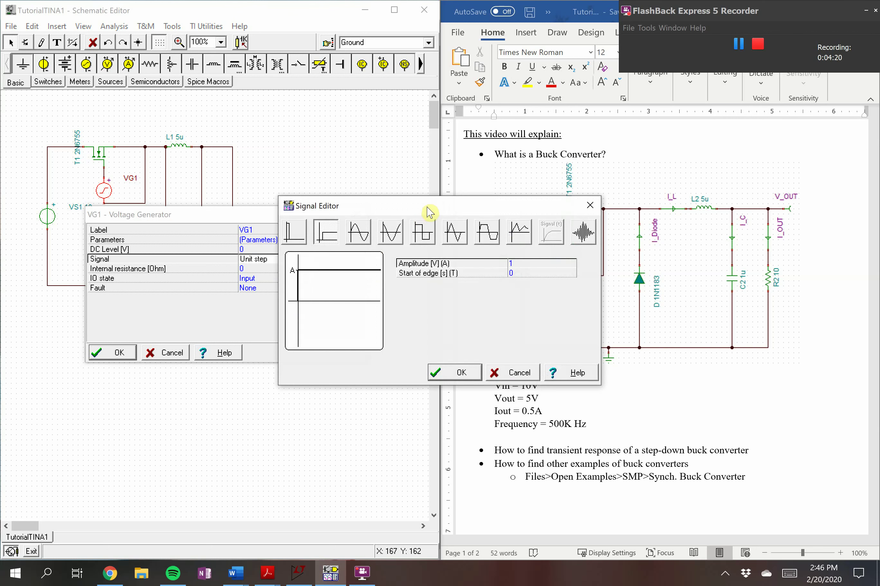
left_click_drag(428, 212, 114, 253)
left_click_drag(171, 257, 281, 225)
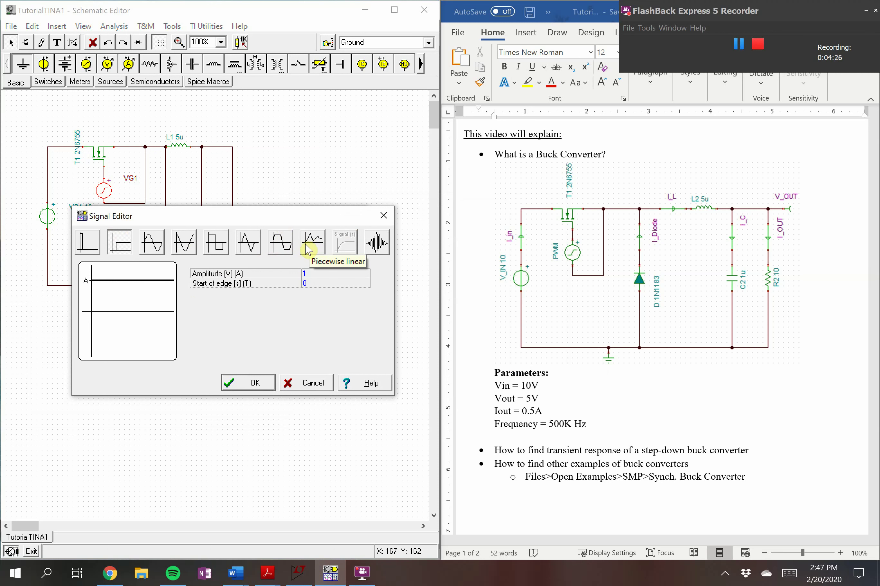
left_click(285, 248)
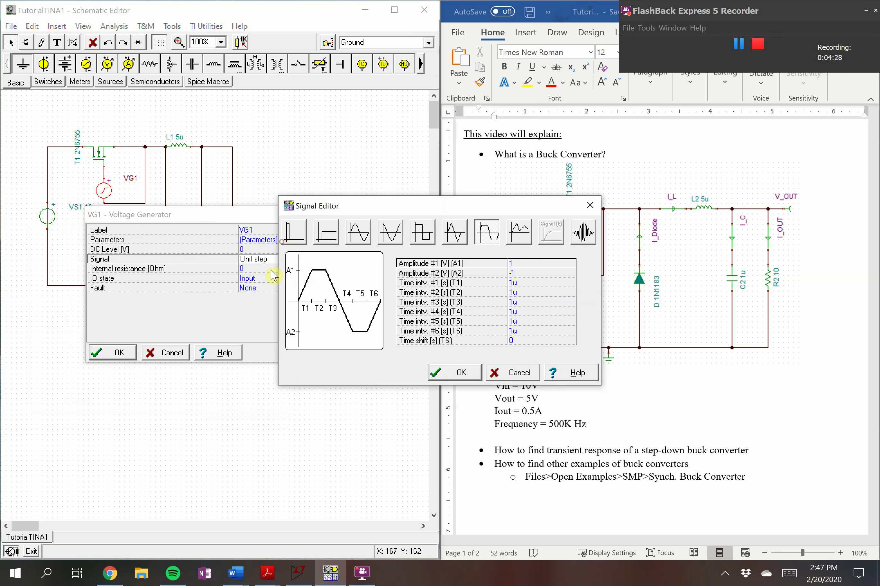
left_click_drag(480, 212, 305, 212)
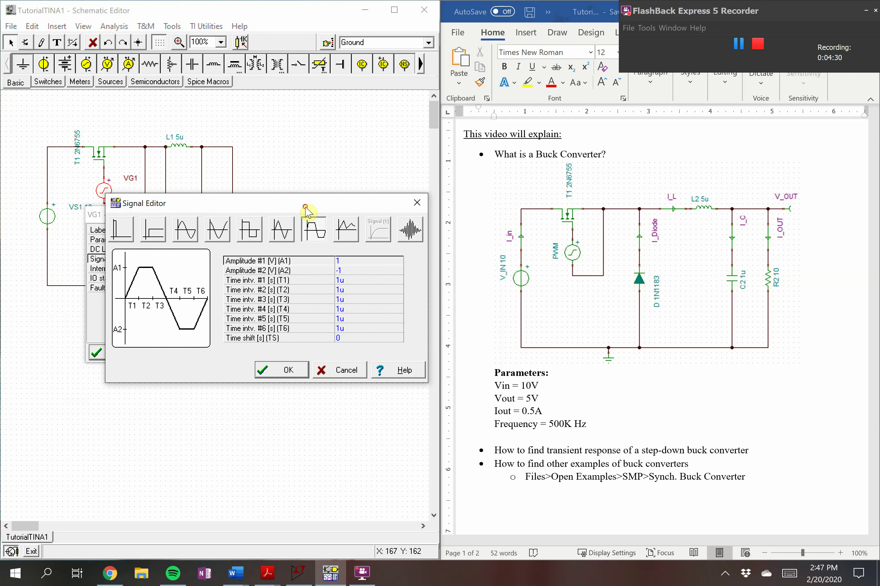
left_click(360, 264)
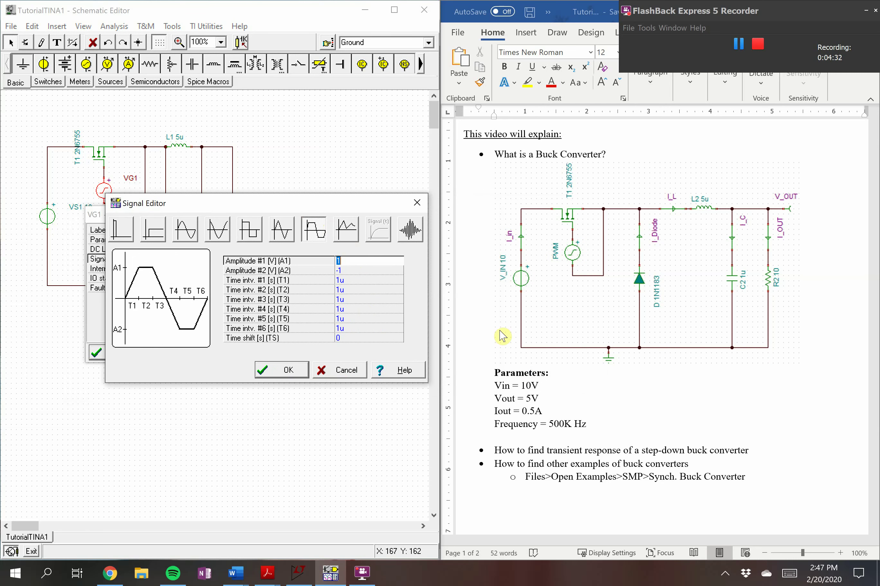
key("Return")
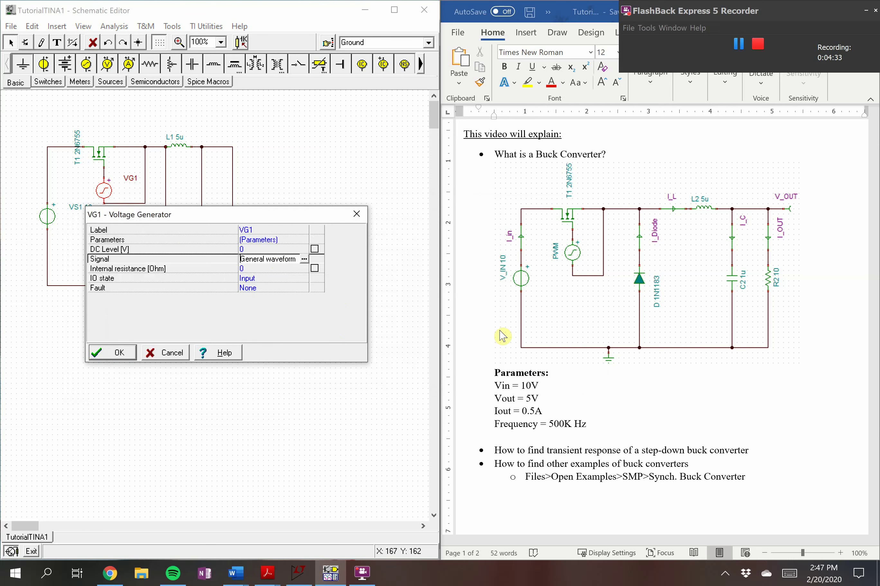
- Set Amplitude #2 to 0 V and time interval T1 to 1n in VG1's general waveform
left_click(304, 260)
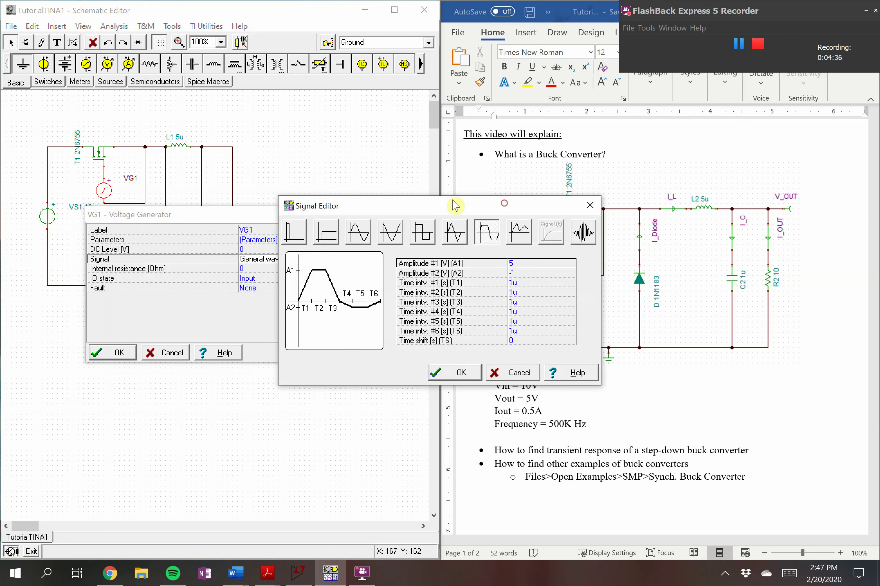
left_click_drag(454, 202, 316, 179)
scroll(723, 393, "down", 12)
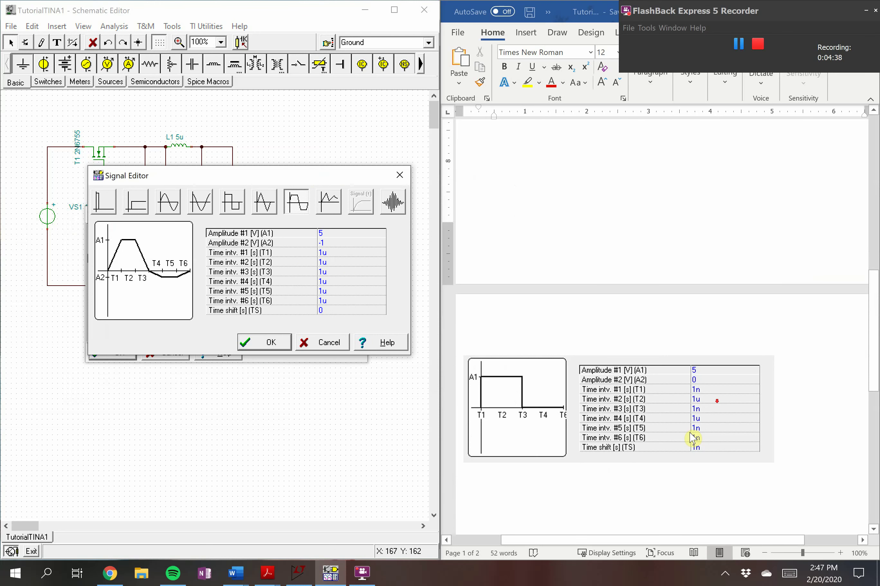
left_click(351, 242)
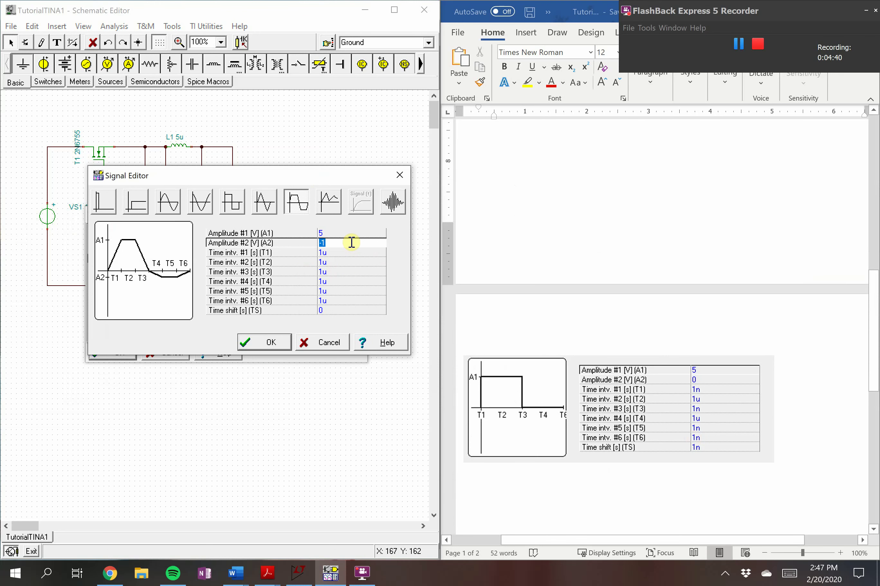
left_click(345, 251)
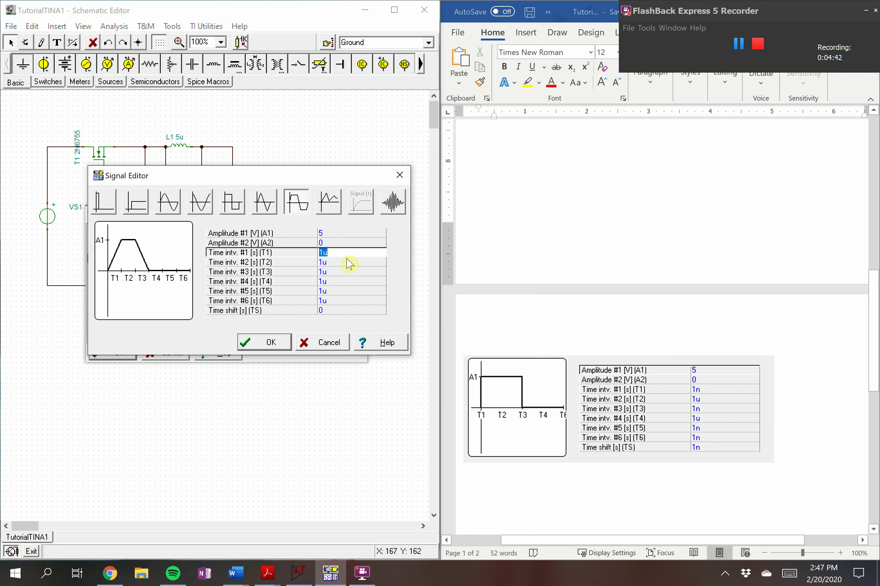
key("BackSpace")
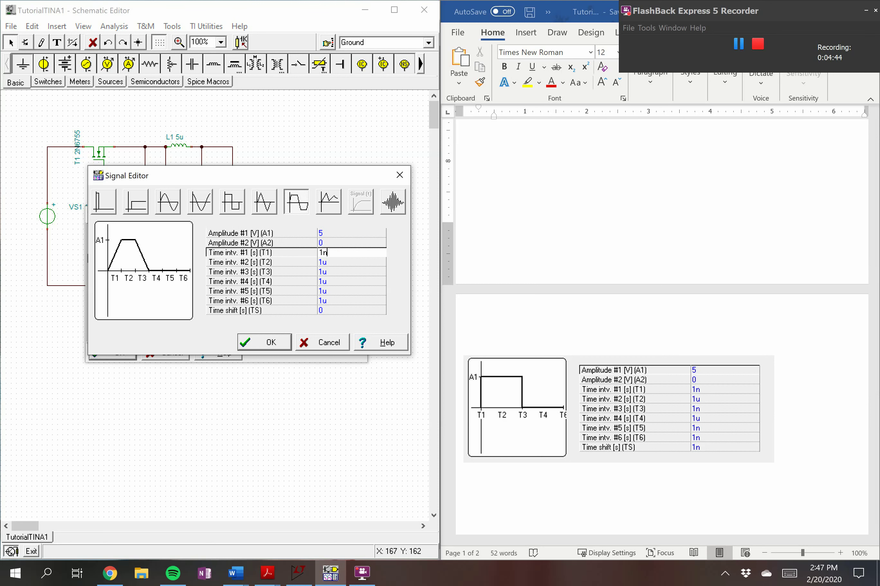
- Set time intervals T3, T5 and T6 of VG1's waveform to 1n
left_click(333, 262)
left_click(335, 273)
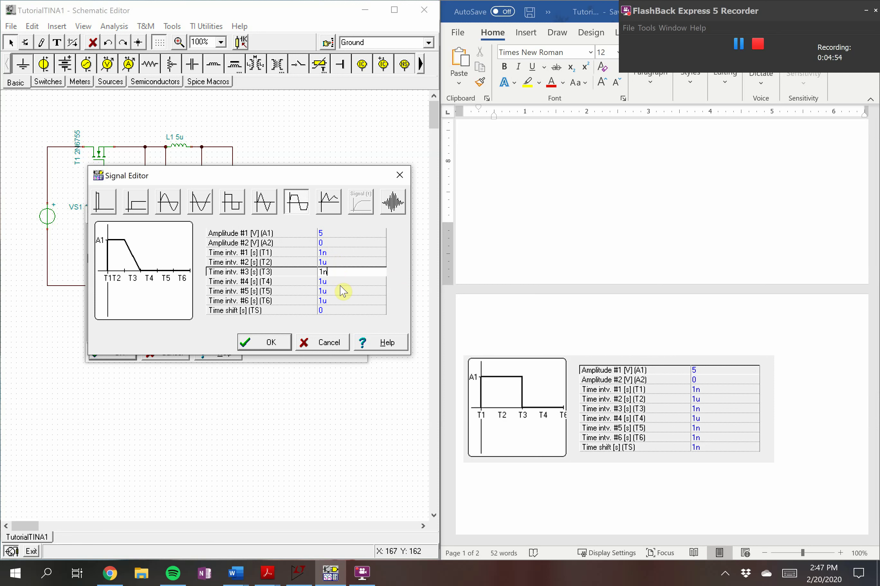
left_click(336, 282)
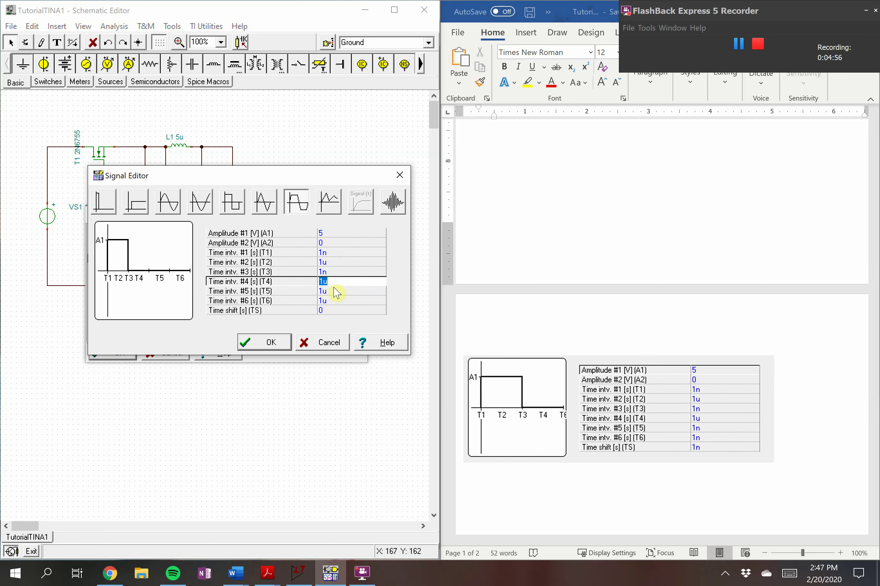
left_click(335, 290)
type("1n")
left_click(331, 301)
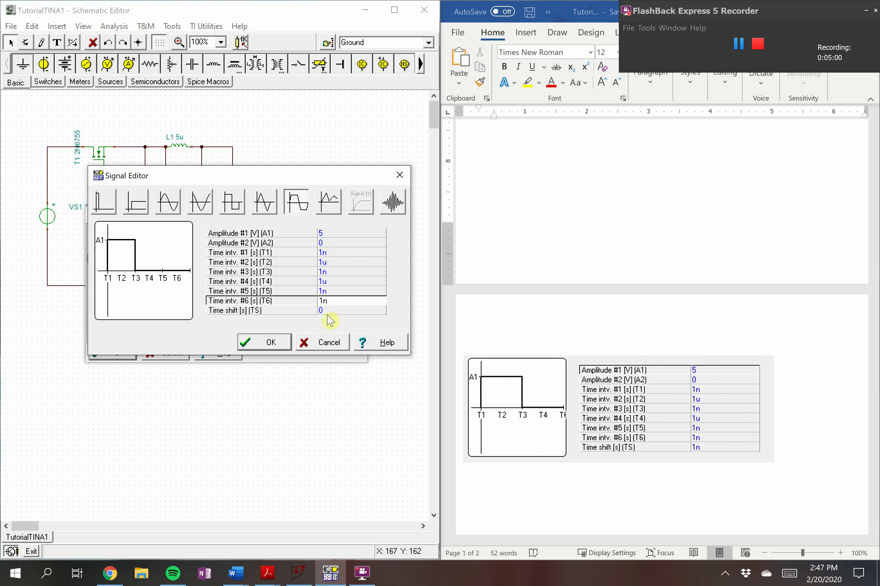
- Set the waveform's time shift to 1n and apply the signal and generator settings to VG1
left_click(334, 311)
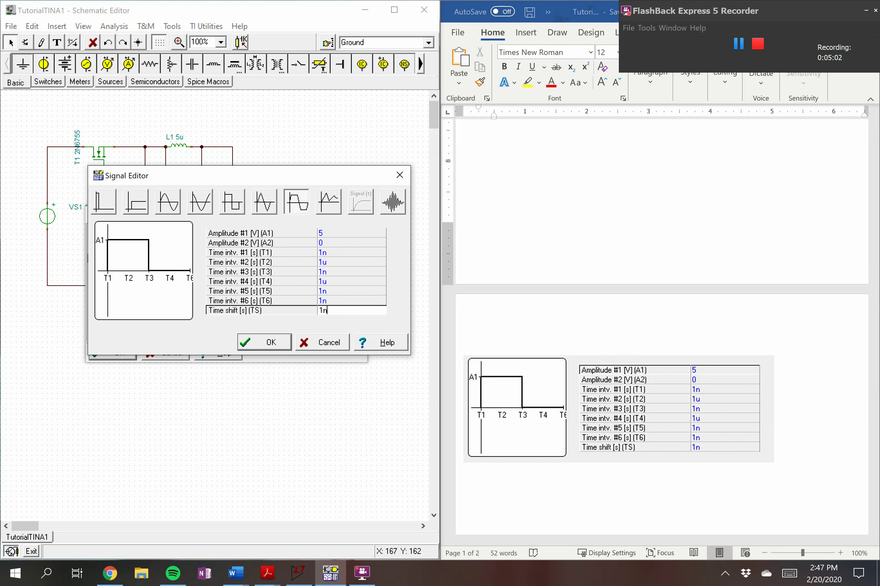
left_click(340, 272)
left_click(345, 256)
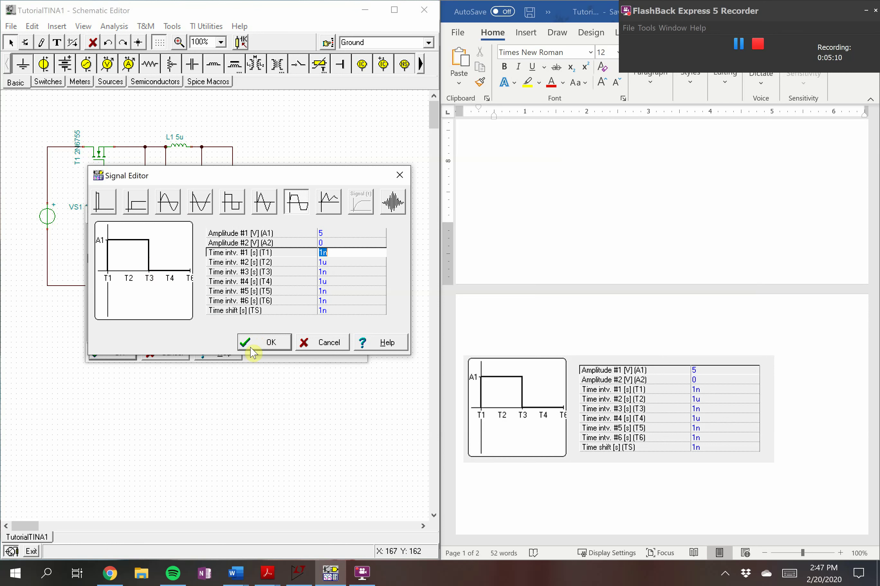
left_click(261, 344)
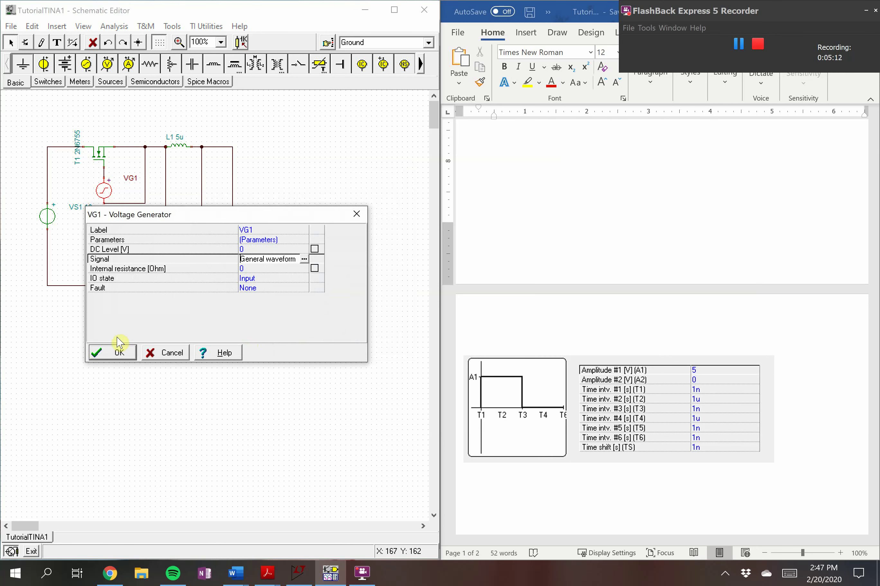
left_click(109, 354)
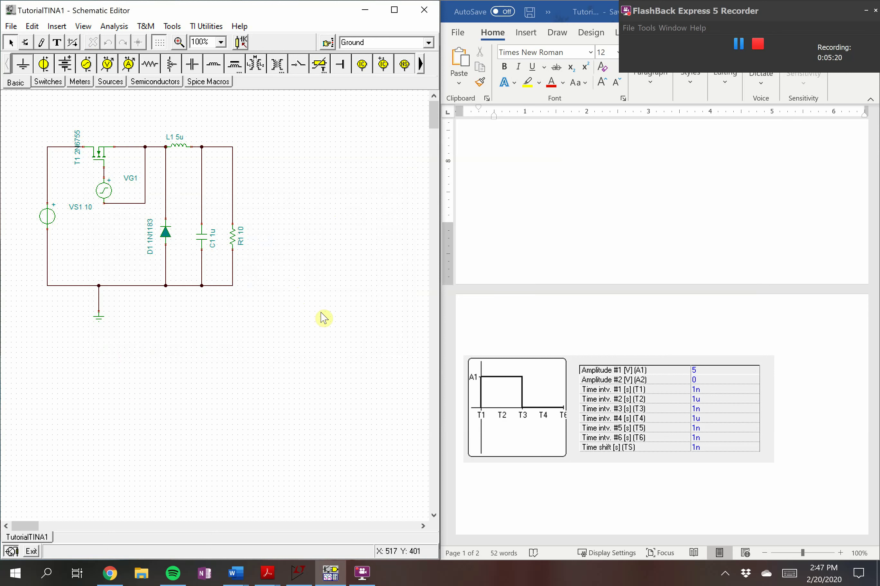
- Place a voltage pin on the output node above resistor R1 and label it VOUT
left_click(80, 83)
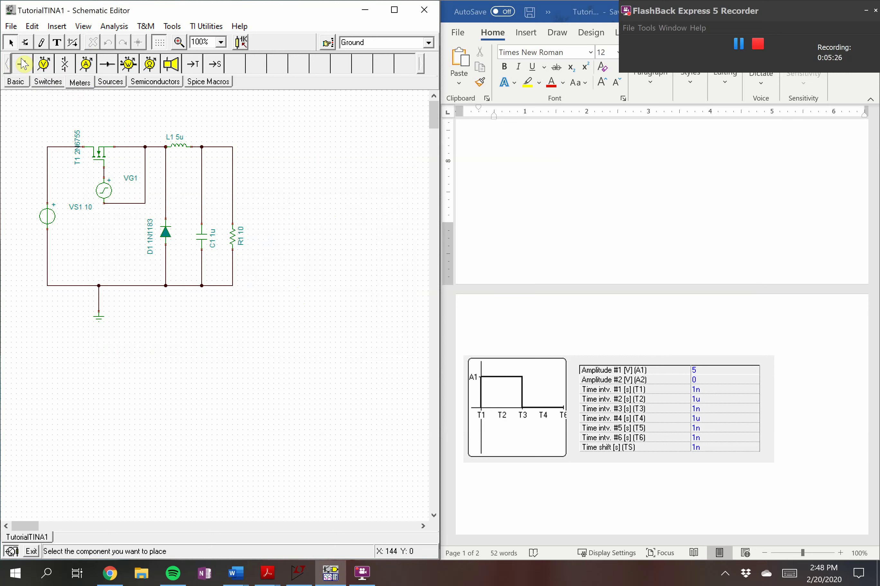
left_click(23, 69)
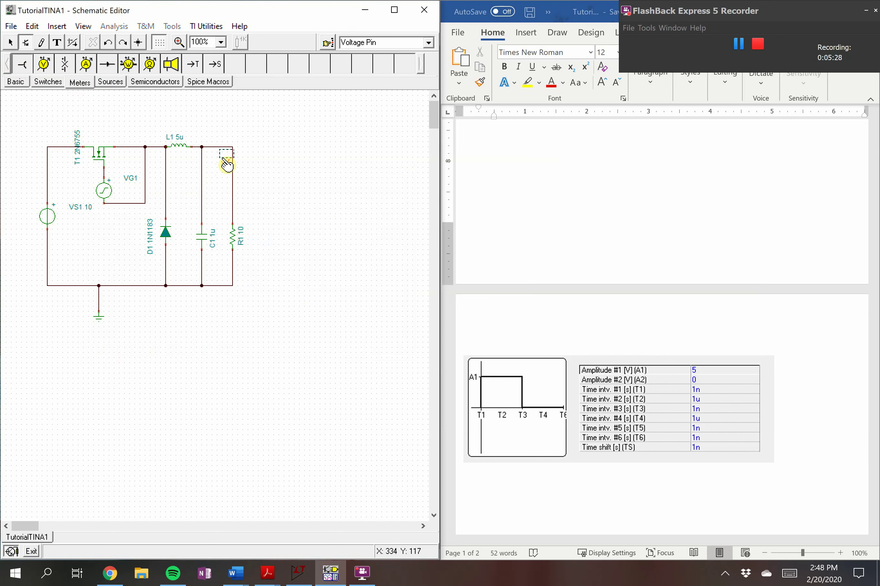
left_click(236, 148)
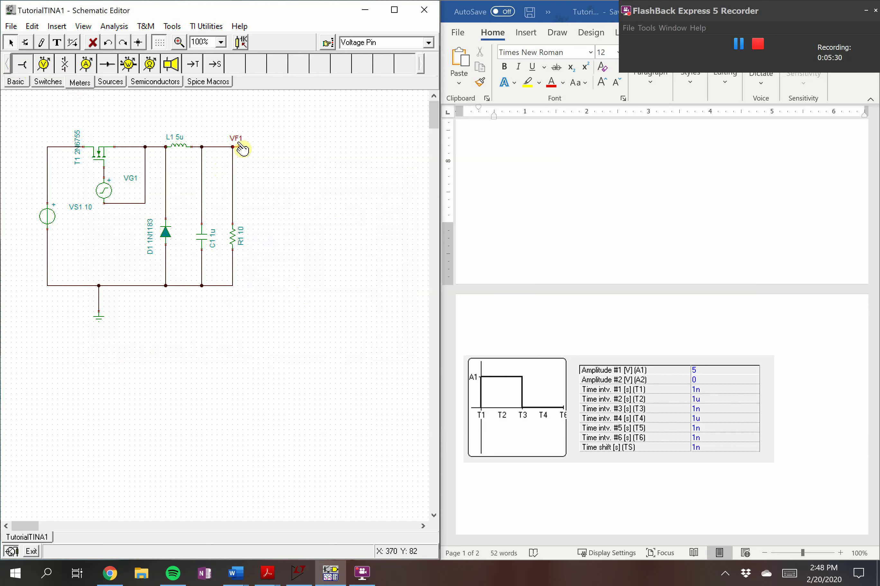
double_click(241, 148)
left_click(496, 238)
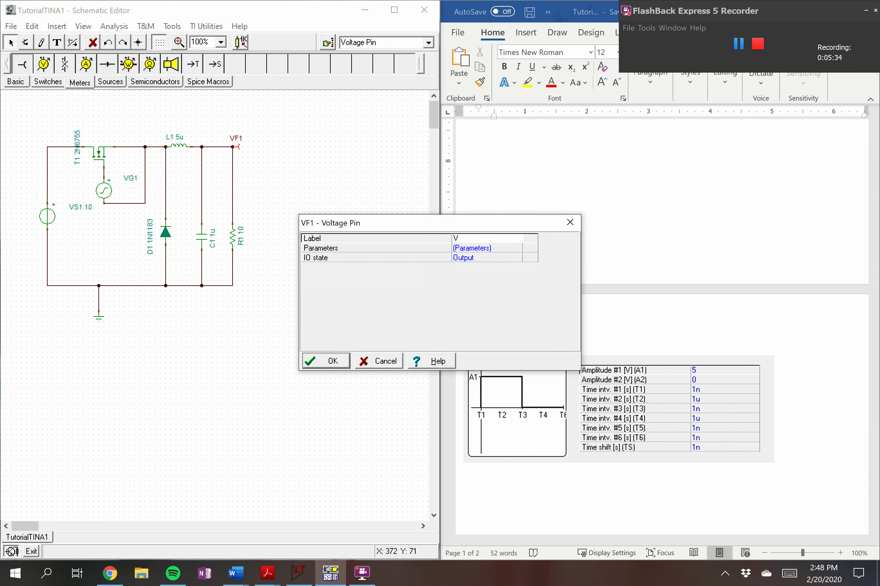
type("VOUT")
key("Return")
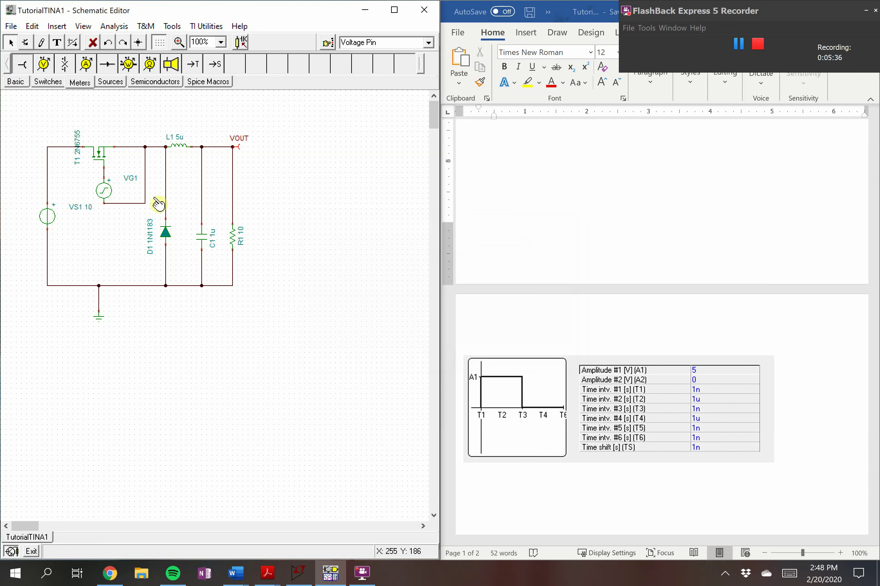
- Add a voltmeter beside resistor R1 and wire it in parallel across the resistor
left_click(45, 65)
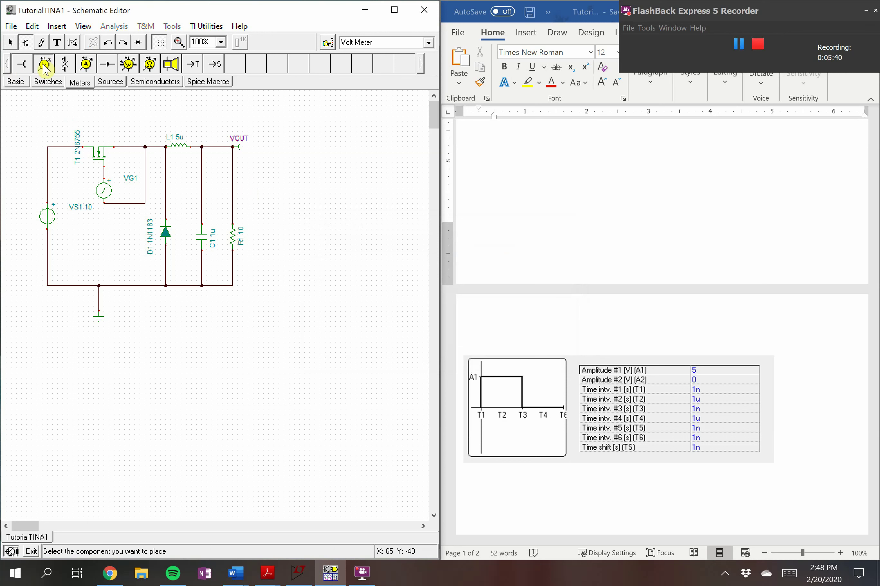
left_click(270, 187)
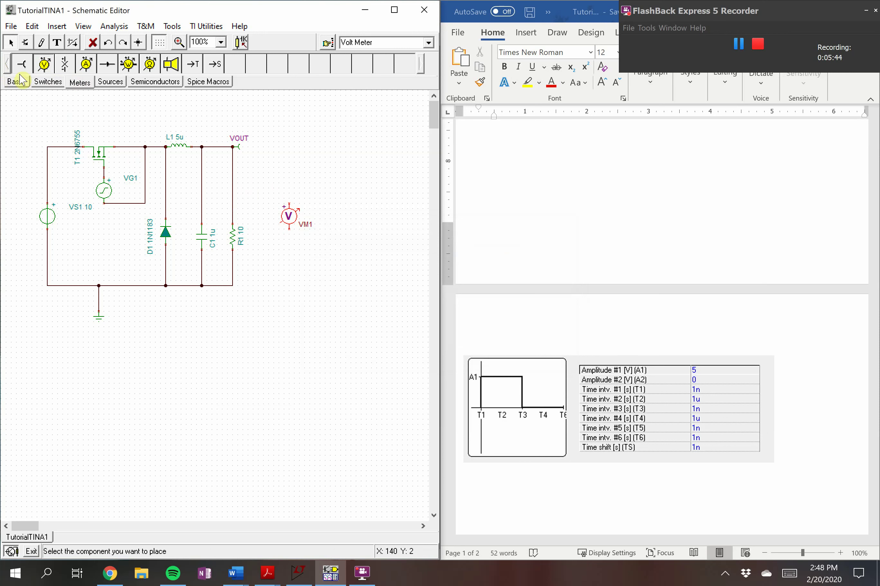
left_click(265, 167)
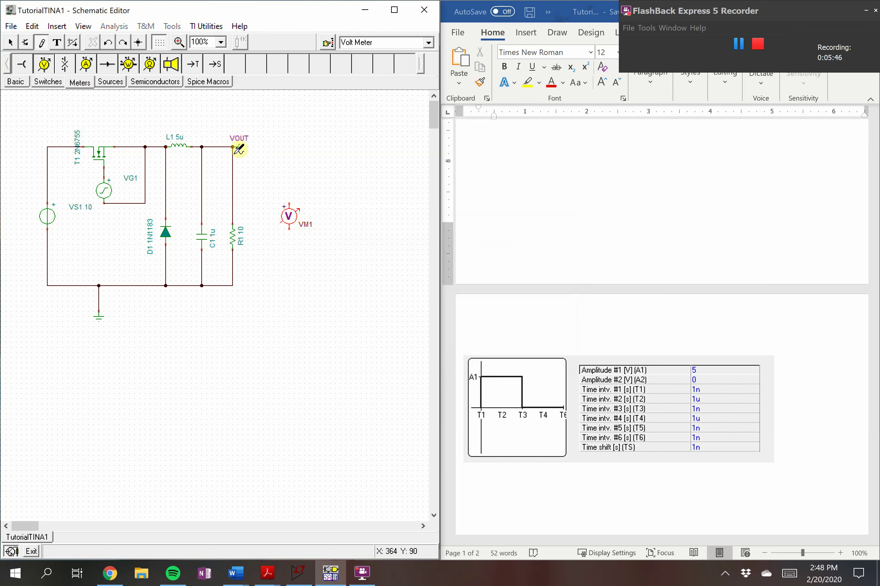
left_click_drag(233, 176, 233, 270)
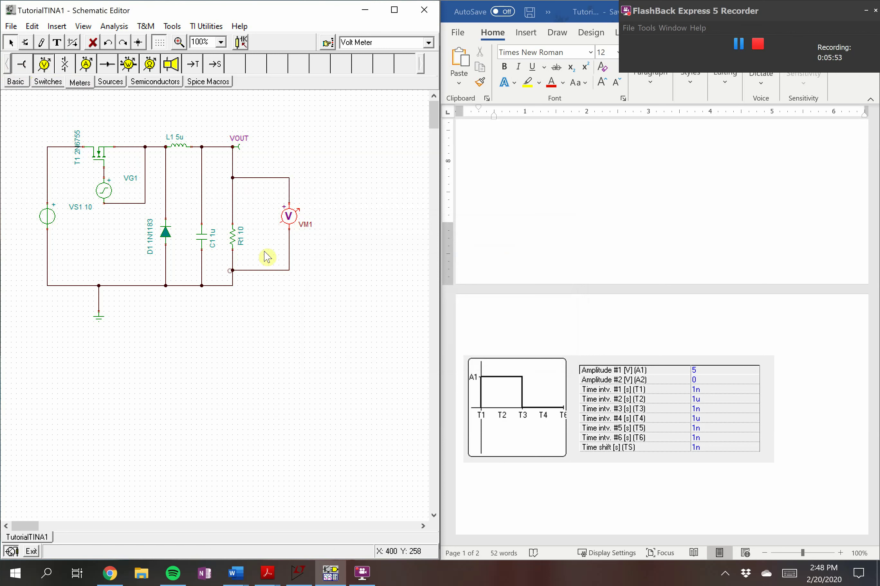
- Label the voltmeter across R1 as VOUT2
double_click(316, 229)
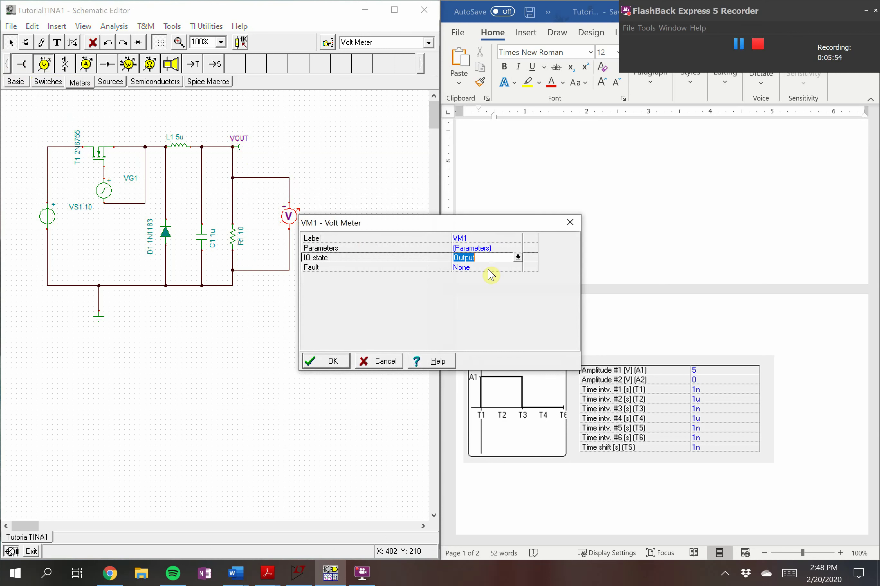
left_click(472, 240)
type("VOUT2")
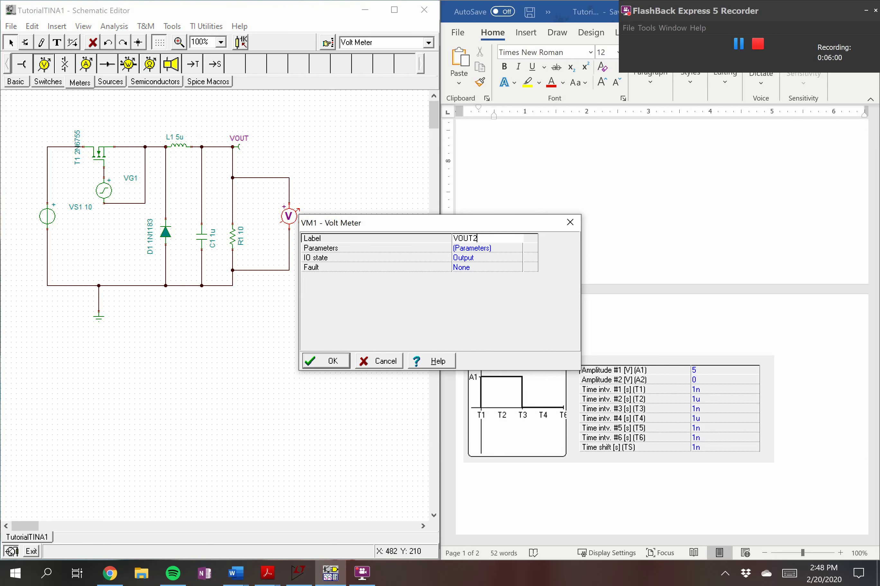
key("Return")
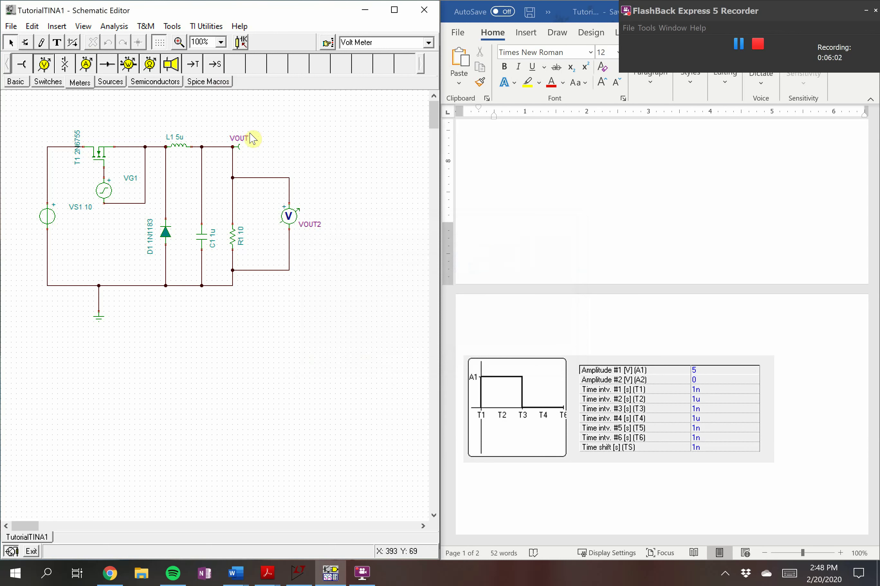
- Rename the output voltage pin to VOUT1
double_click(247, 139)
left_click(496, 237)
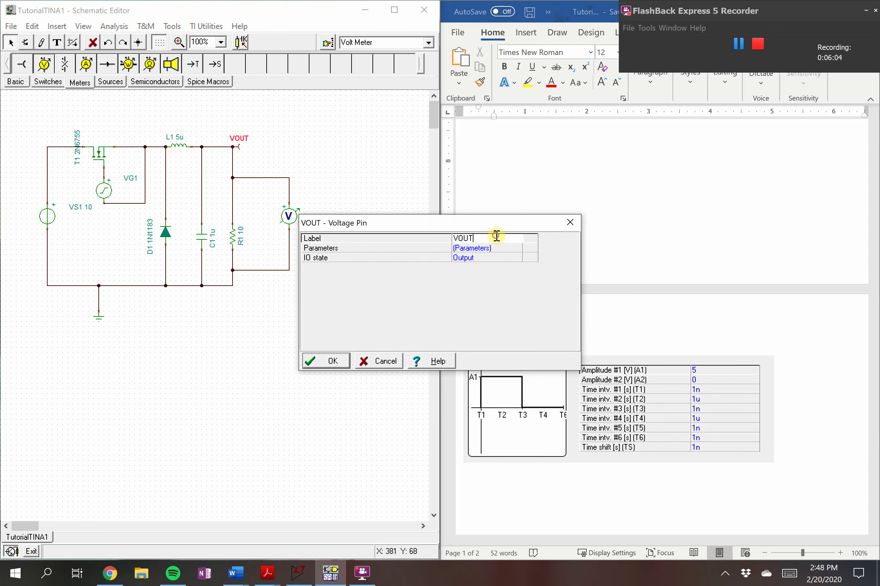
type("1")
left_click(317, 362)
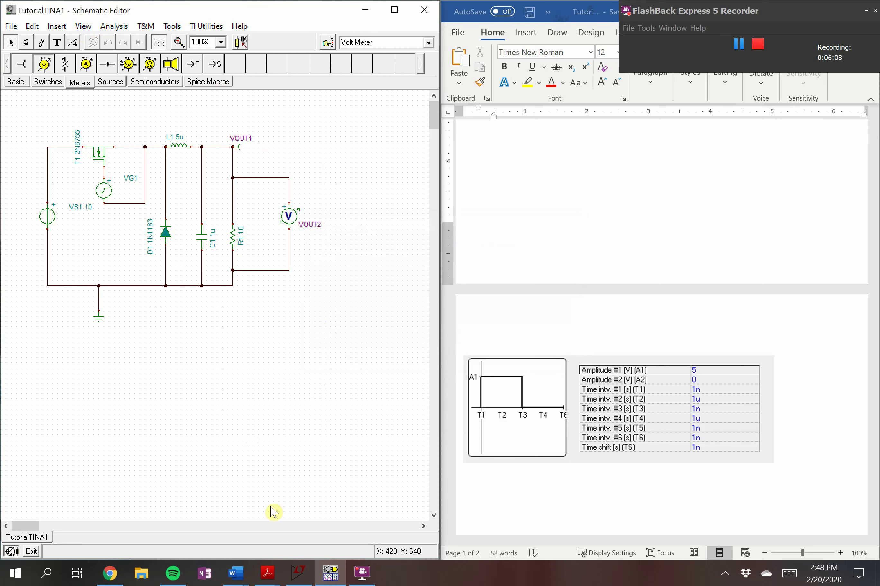
- Run a transient analysis from 0 to 1 ms with the operating point calculated and the excitation drawn
scroll(676, 380, "up", 10)
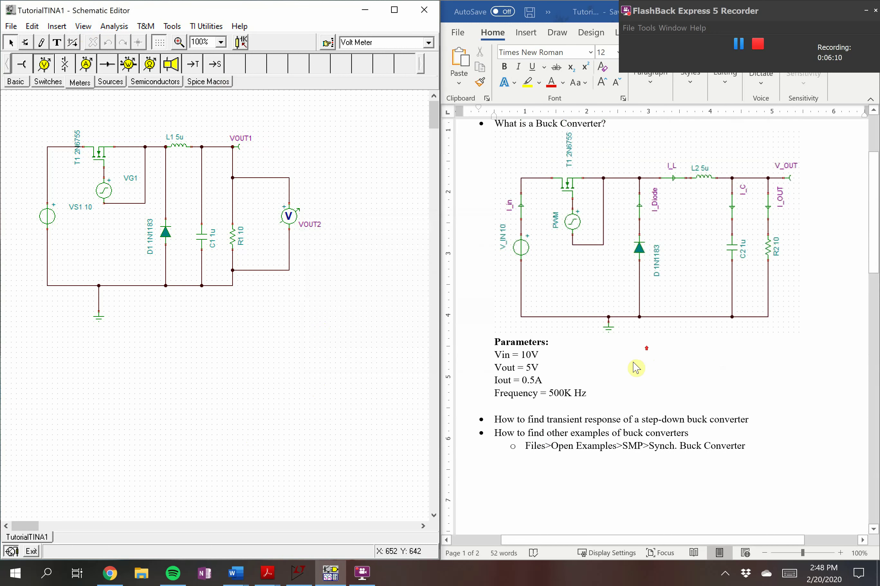
left_click(113, 26)
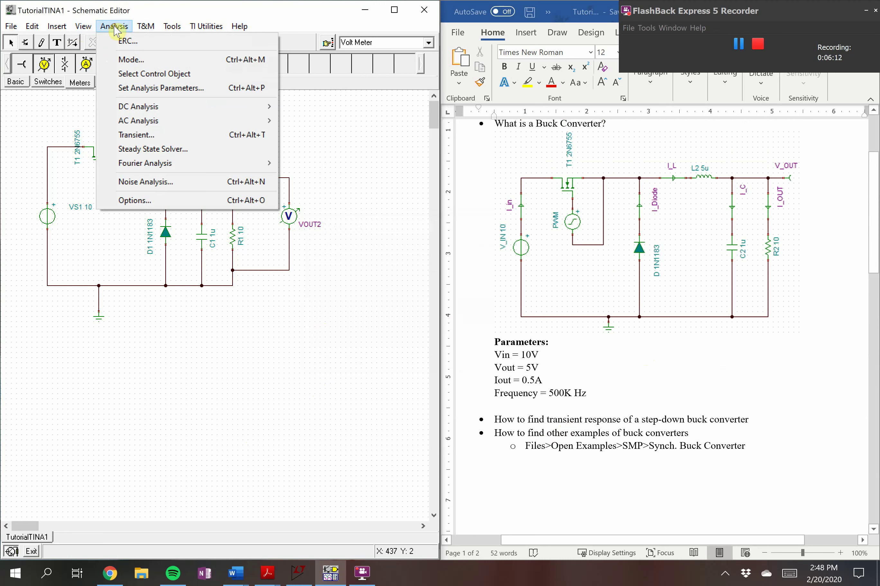
left_click(138, 134)
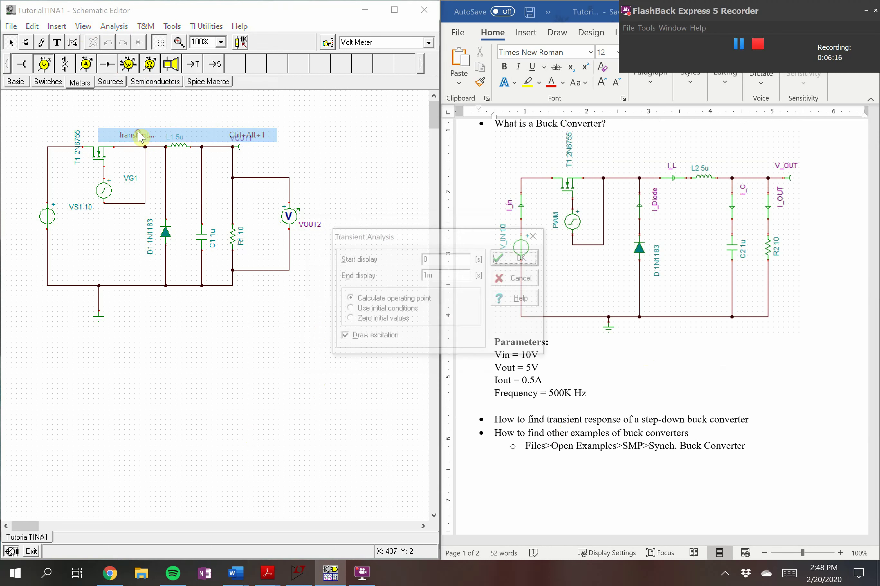
left_click_drag(428, 239, 386, 241)
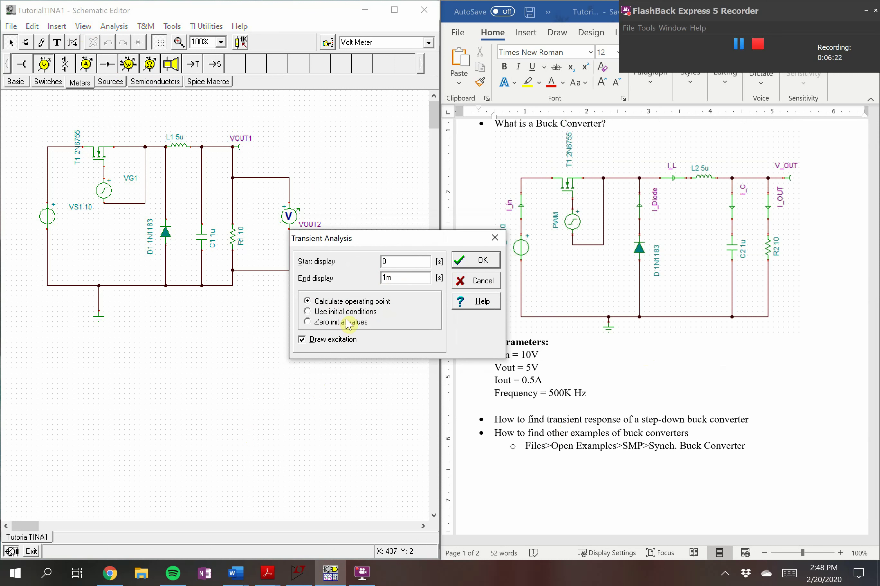
left_click(411, 280)
left_click(497, 261)
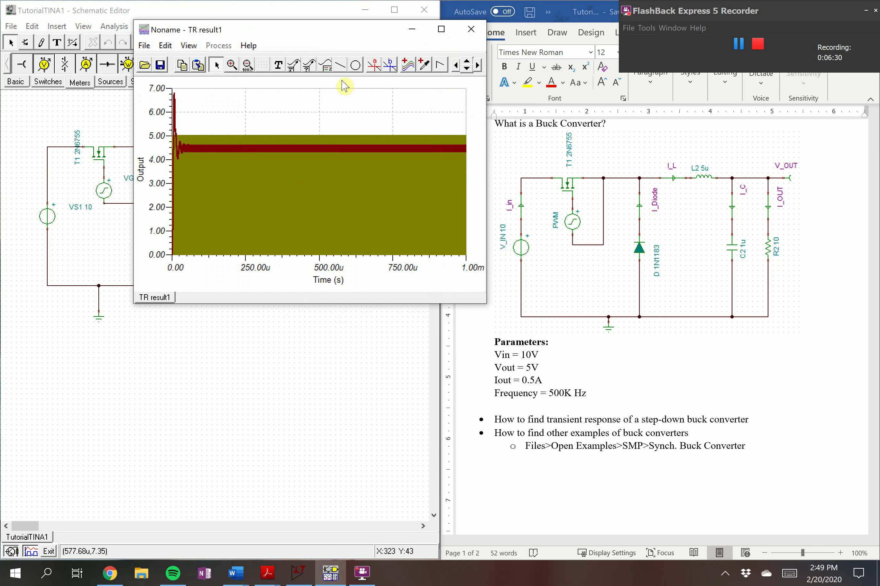
- Separate the transient result curves so each signal has its own plot
left_click_drag(338, 45, 354, 136)
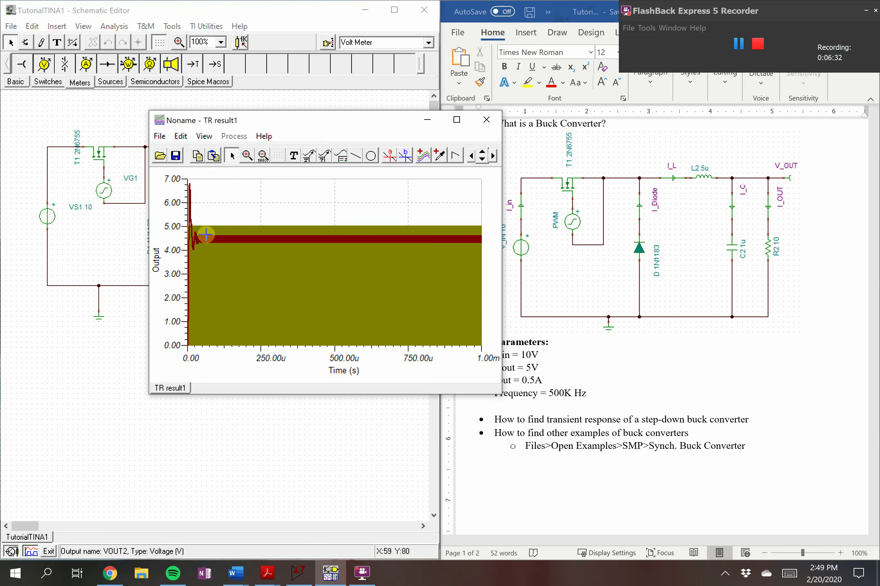
left_click(204, 137)
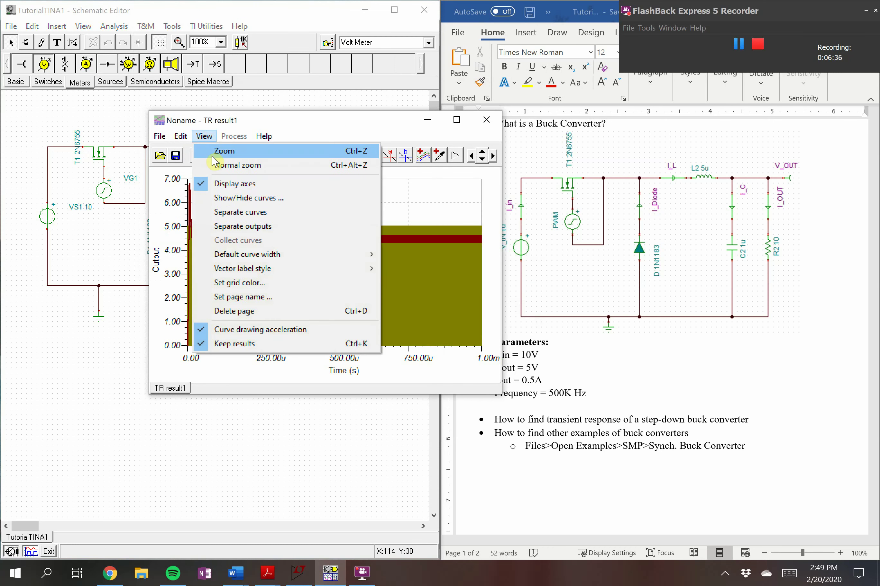
left_click(239, 216)
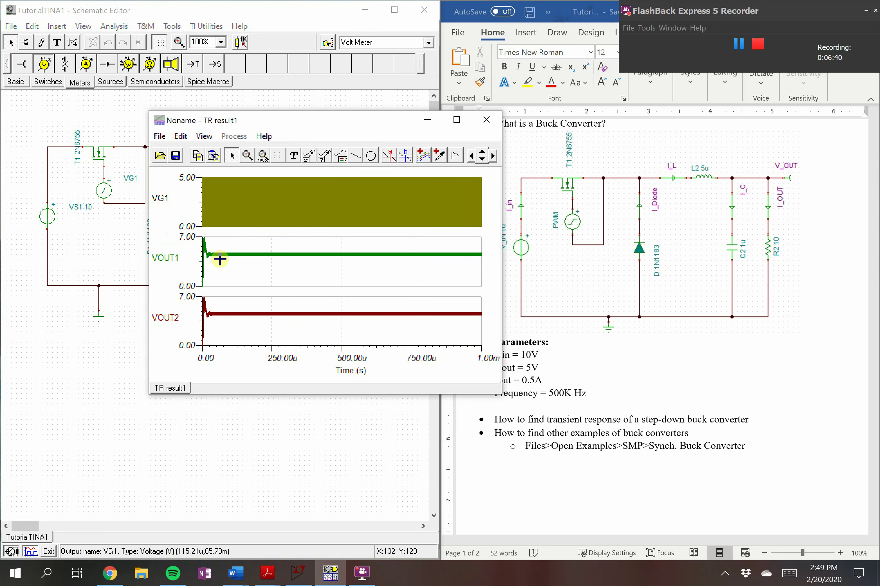
- Zoom in on the settled VOUT1 curve between about 110 µs and 170 µs
left_click_drag(350, 112, 429, 41)
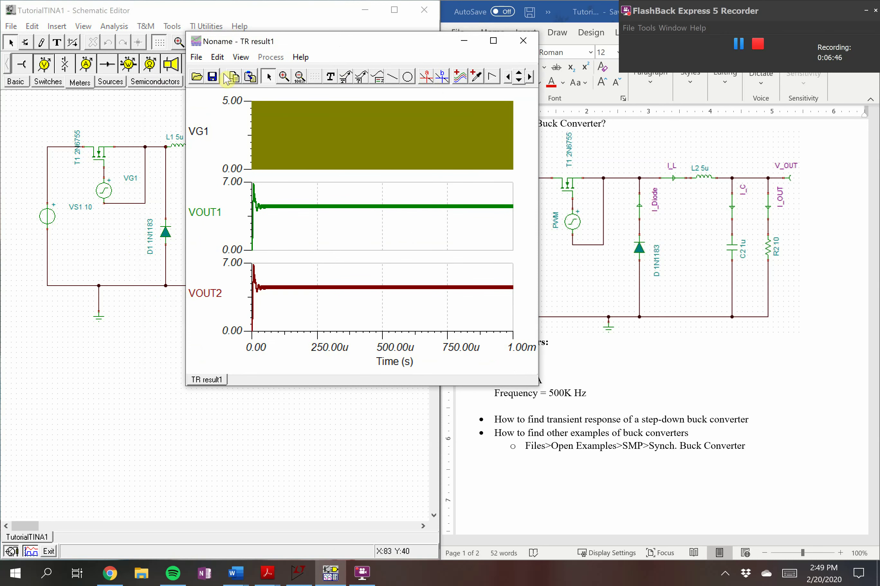
left_click(284, 81)
left_click_drag(281, 209, 294, 197)
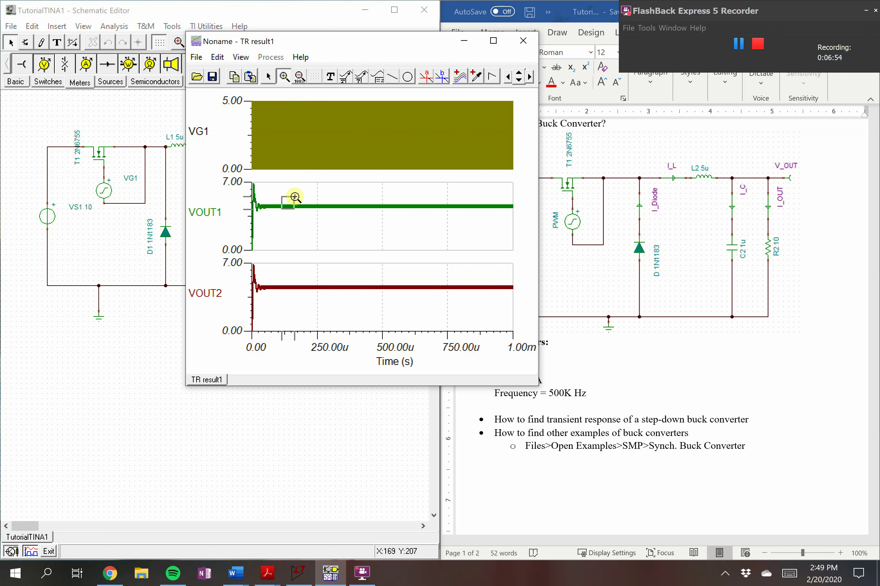
left_click_drag(294, 197, 295, 196)
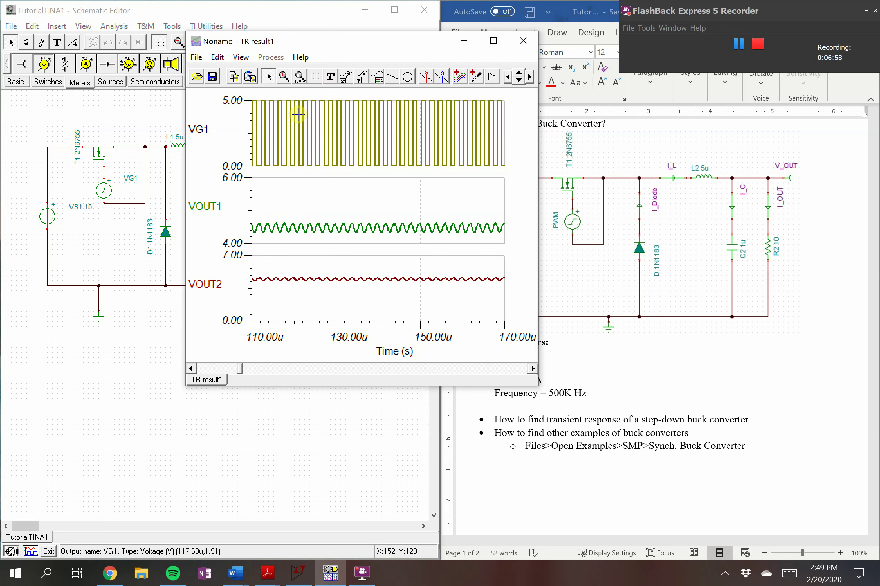
- Measure the VOUT1 ripple with cursor a on a peak at about 123.7 µs and cursor b on the following trough, then close the results
left_click(424, 82)
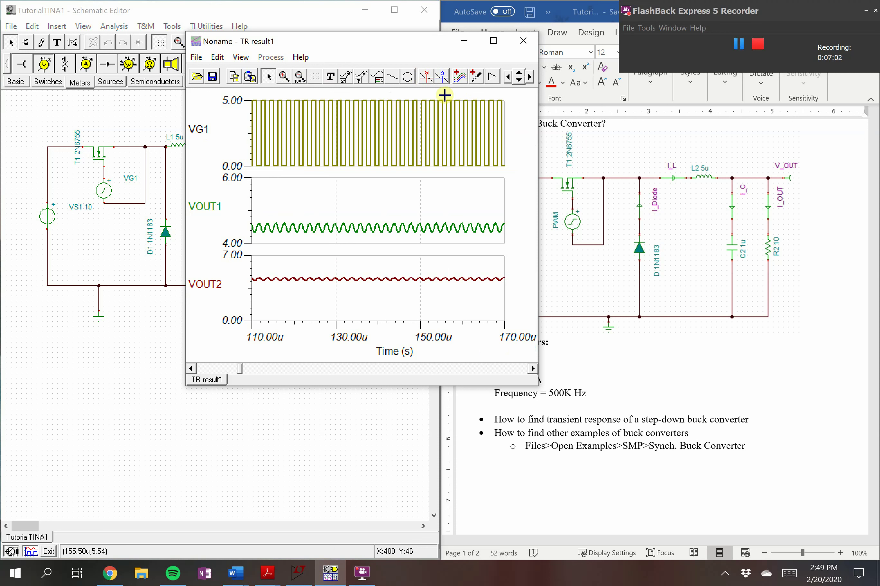
left_click(427, 79)
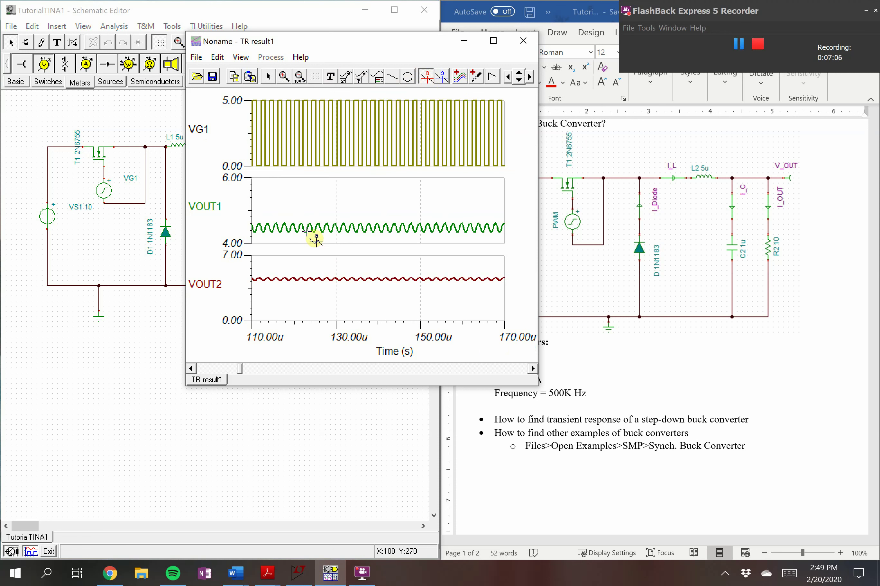
left_click(313, 226)
left_click(319, 229)
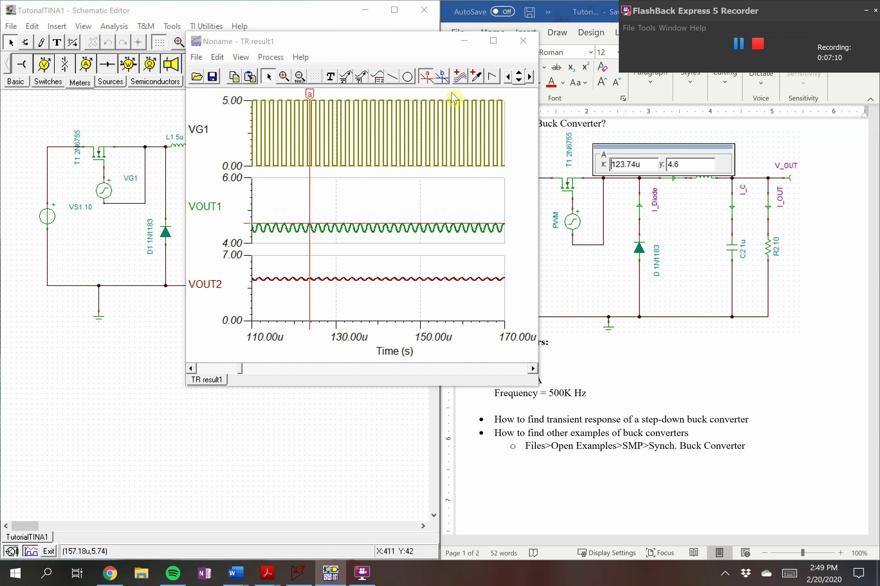
left_click(441, 76)
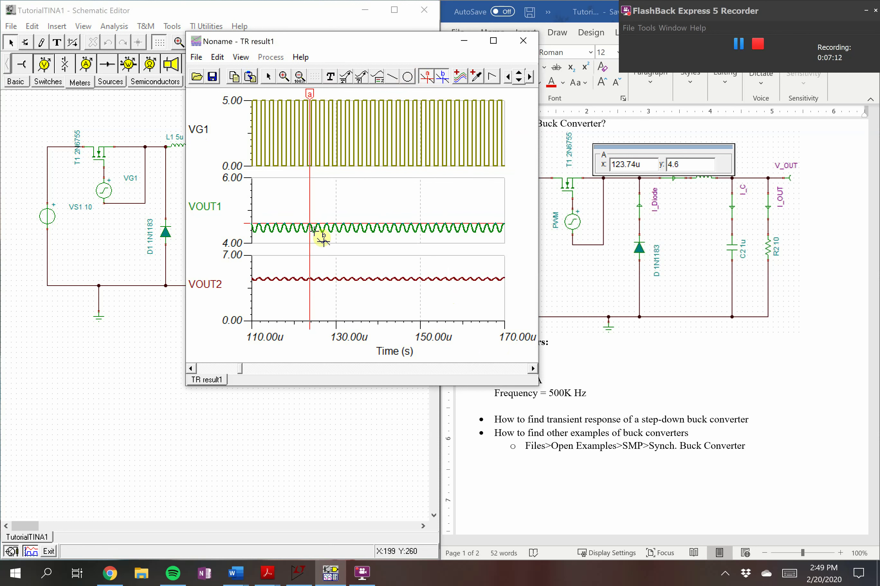
left_click(315, 228)
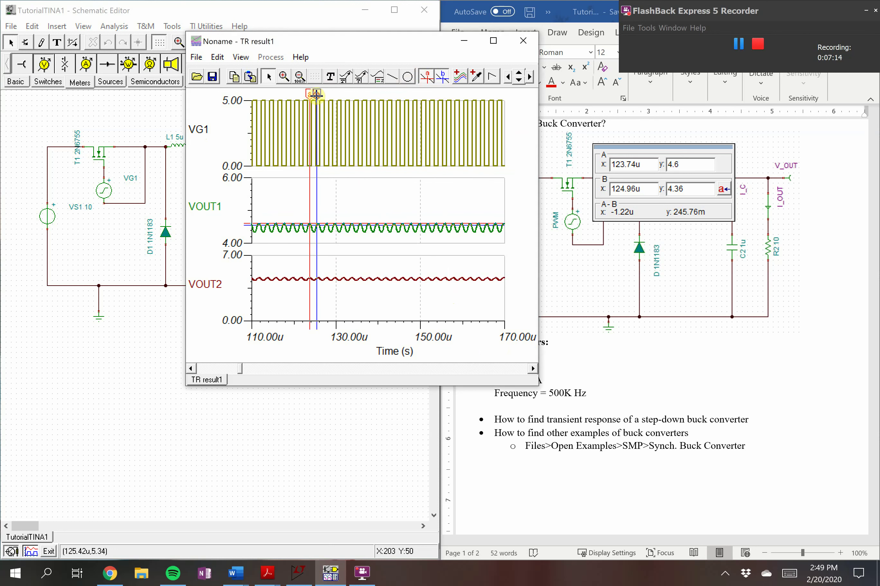
left_click_drag(315, 96, 312, 94)
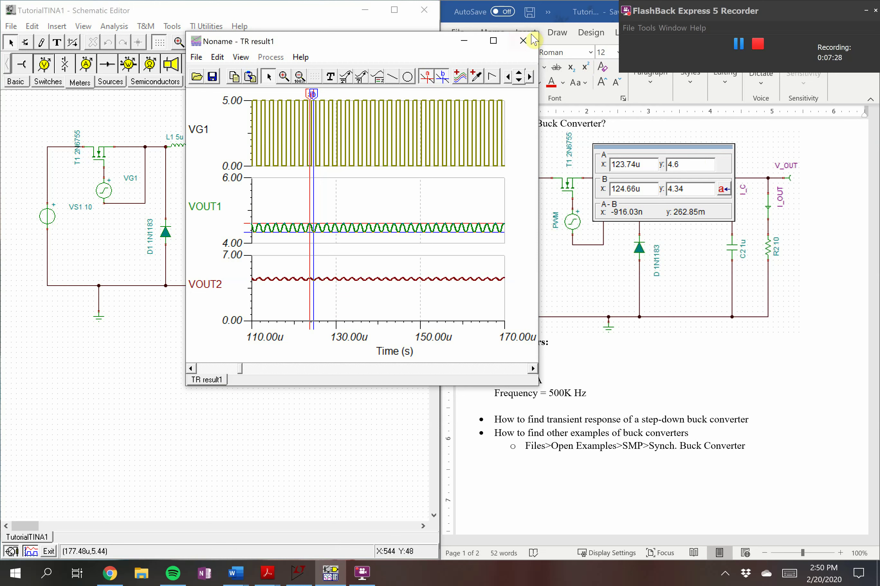
left_click(523, 41)
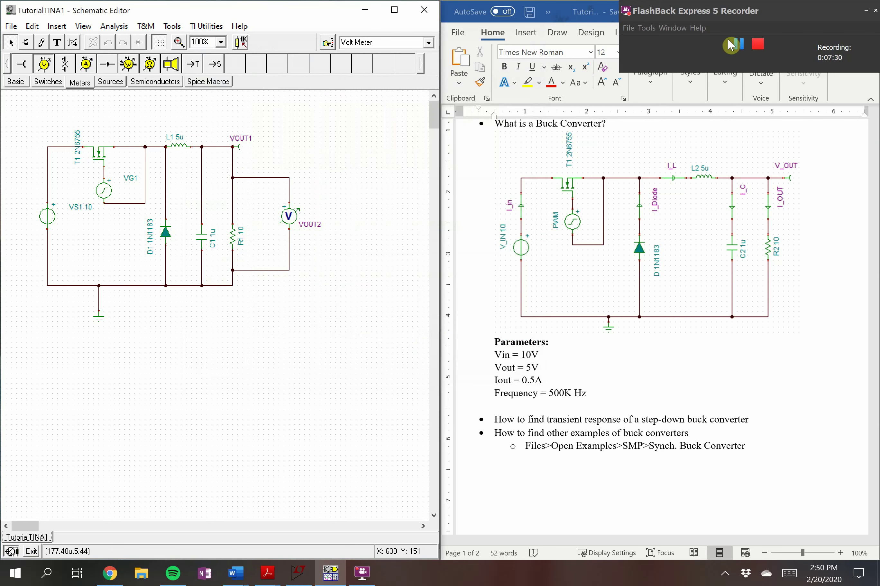
left_click(738, 45)
key("ctrl+shift+F9")
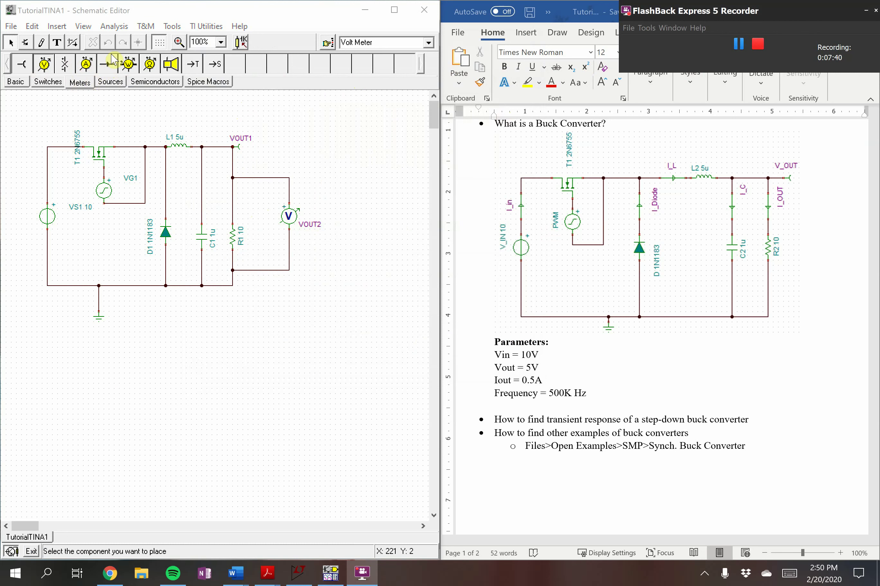
- Insert a downward-pointing current arrow in series between the VOUT1 node and resistor R1, in place of the wire segment there
left_click(108, 67)
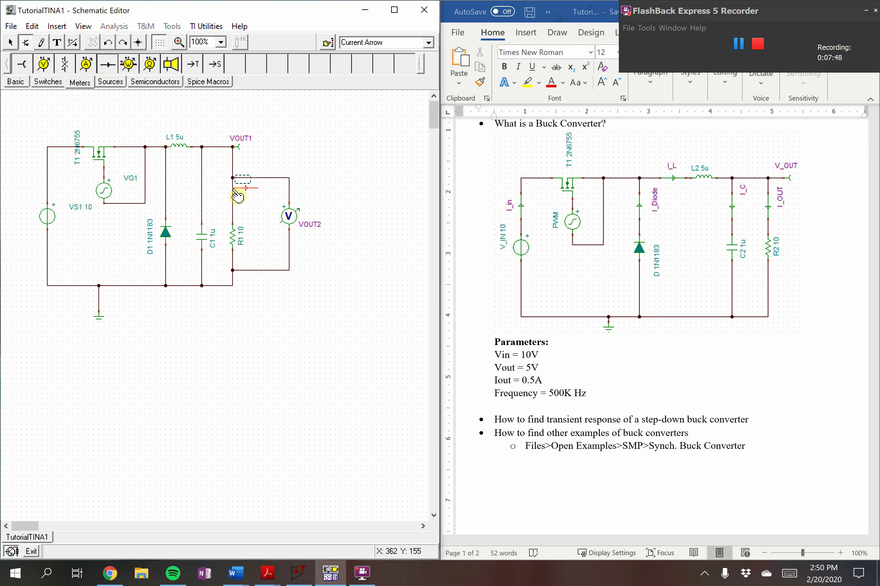
left_click(233, 164)
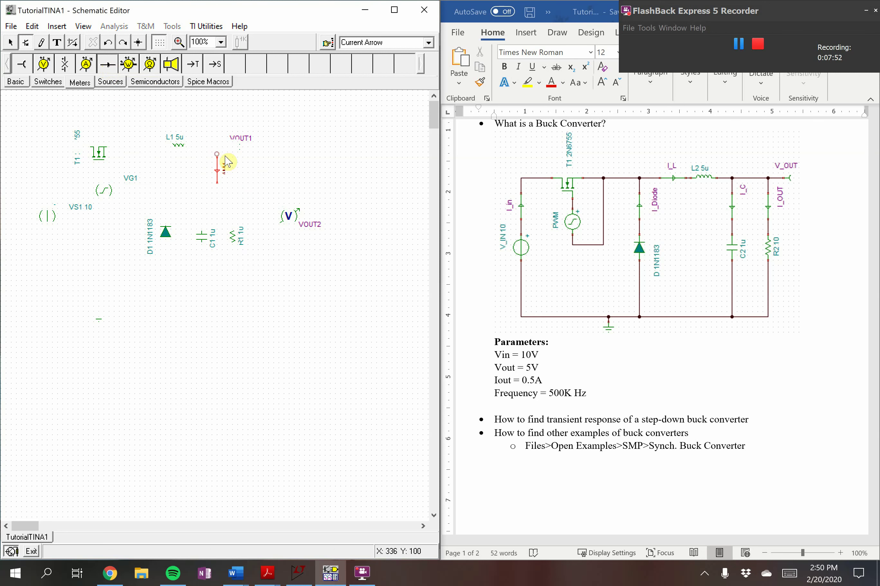
left_click(232, 165)
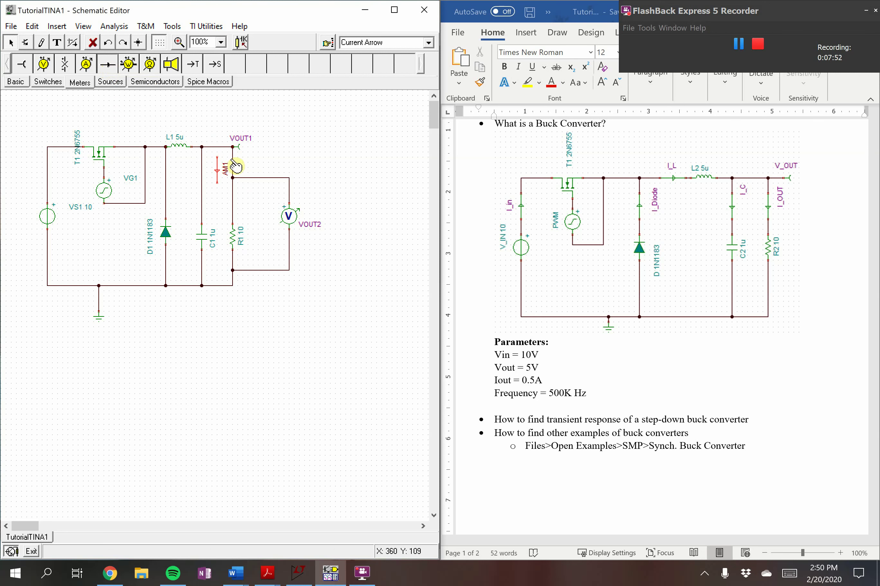
left_click(271, 206)
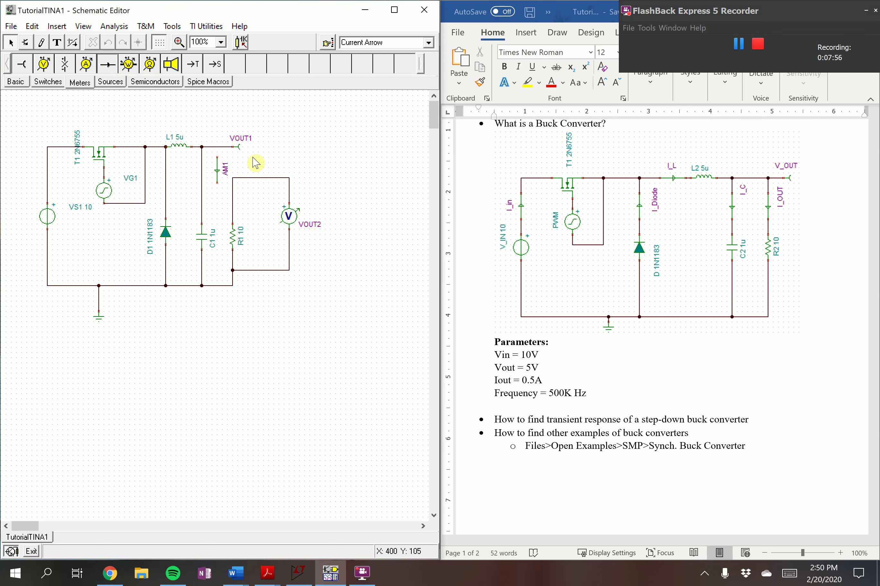
left_click_drag(222, 174, 237, 165)
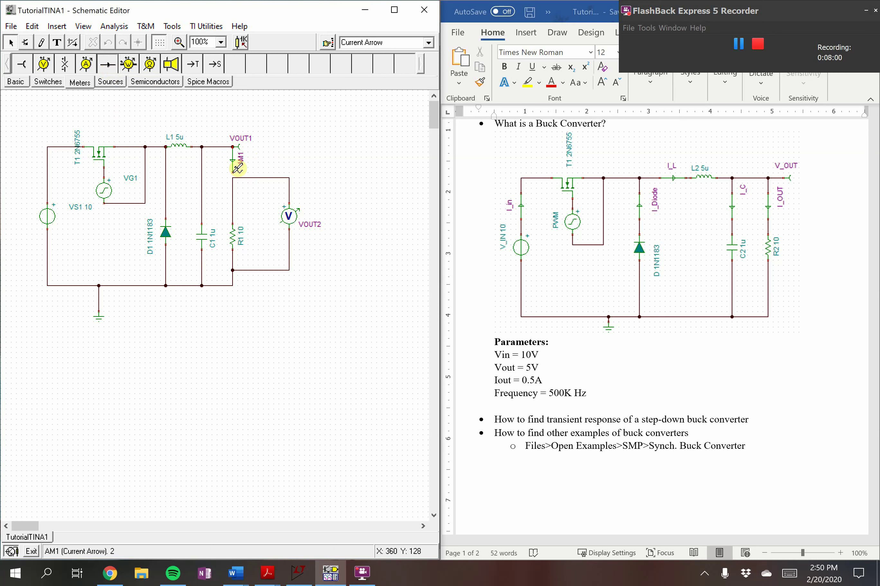
left_click(233, 172)
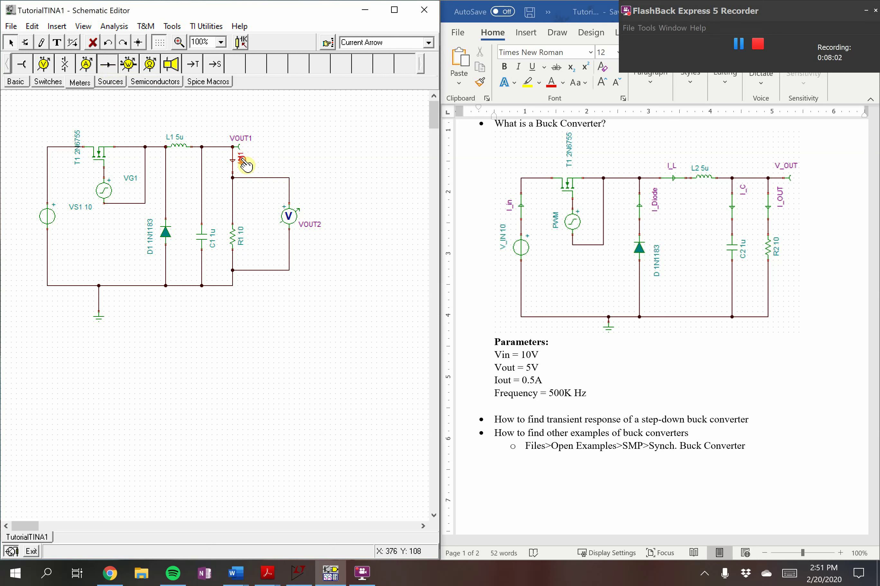
- Label the current arrow above resistor R1 as IOUT
double_click(241, 161)
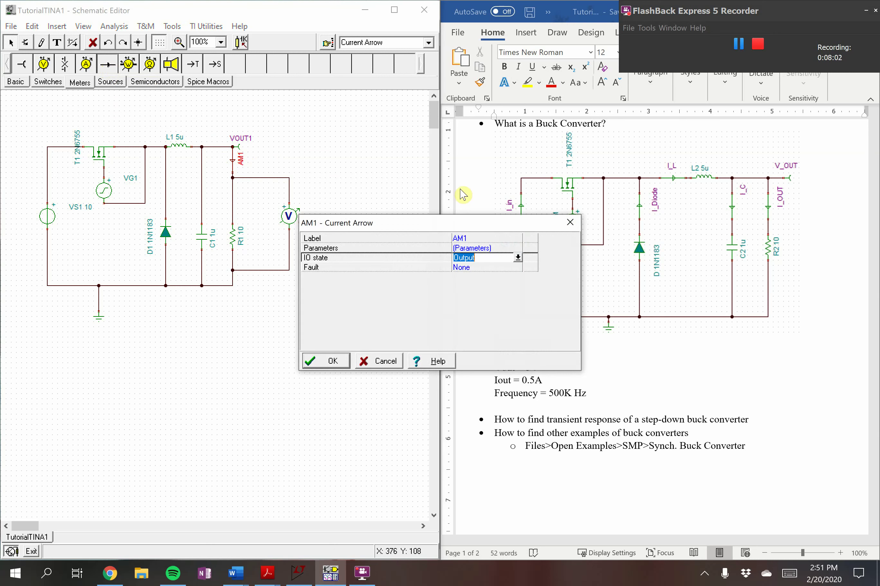
left_click(471, 238)
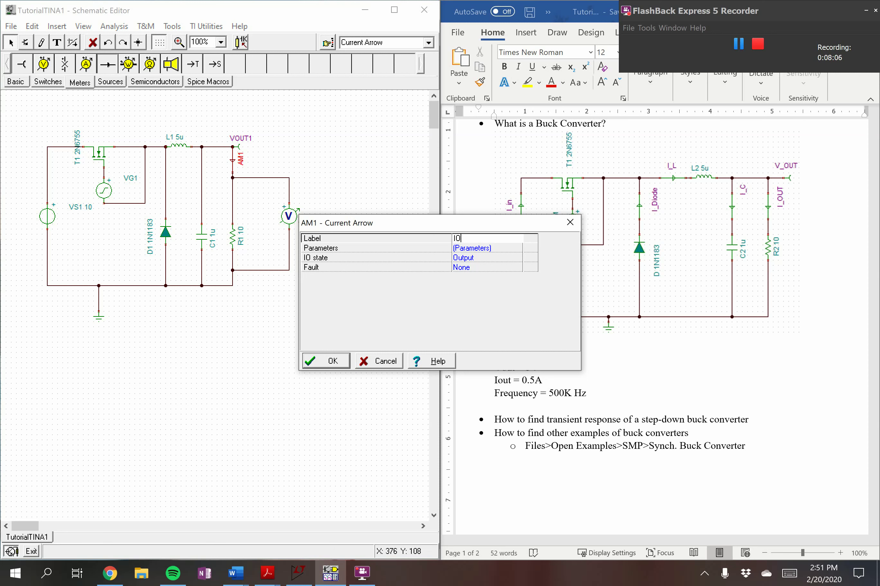
key("Return")
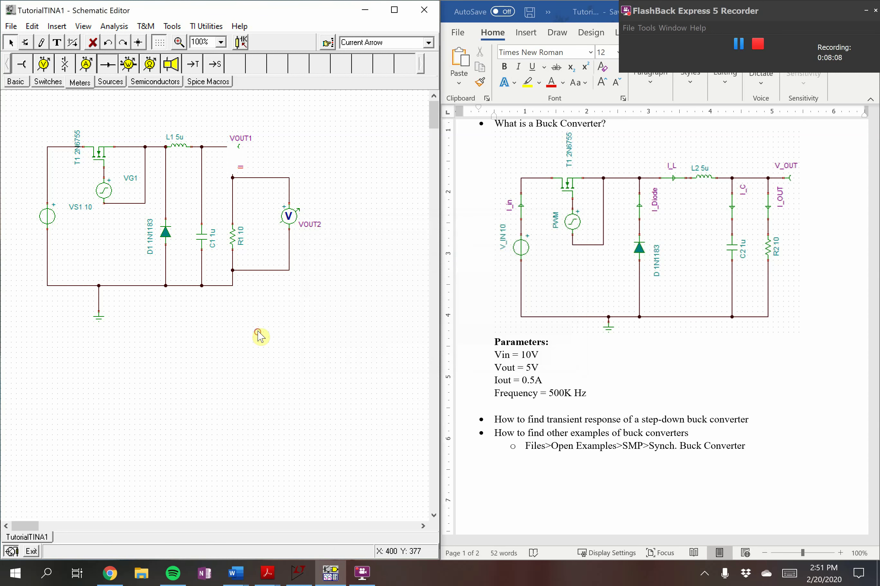
left_click(261, 335)
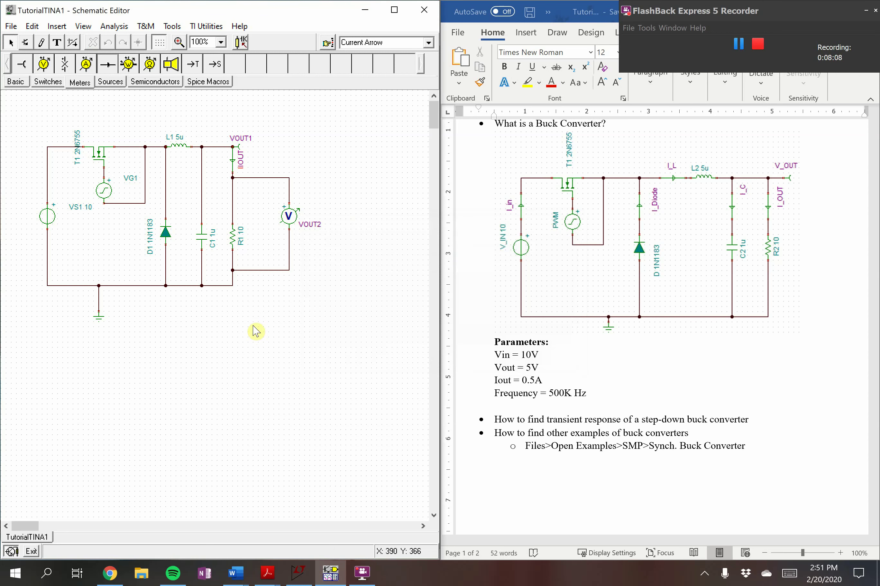
- Rerun the transient analysis from 0 to 1 ms with the current arrow in place and separate the resulting curves
left_click(113, 26)
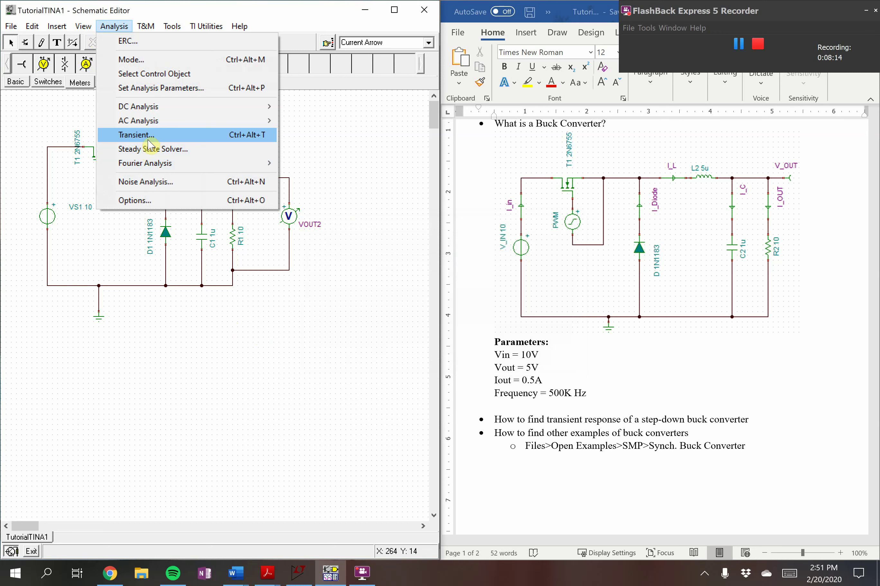
left_click(148, 139)
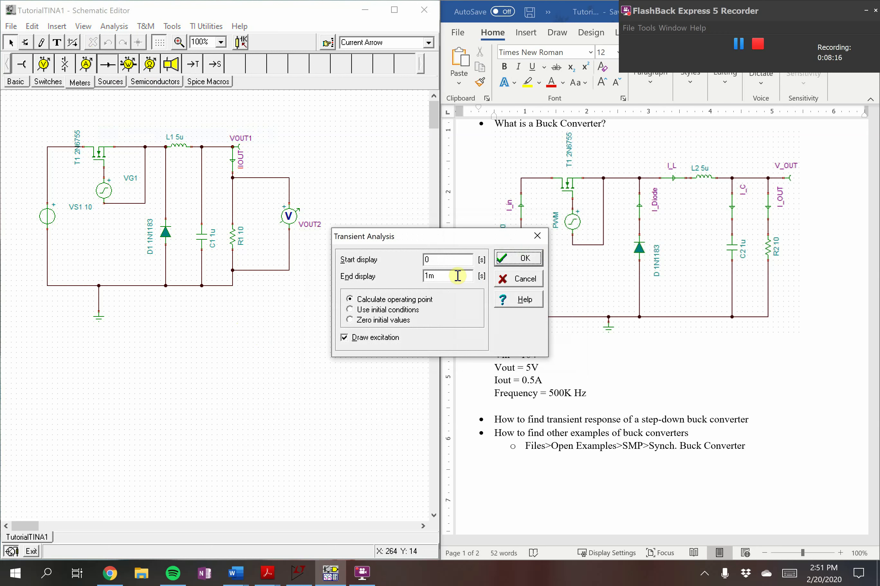
left_click(512, 260)
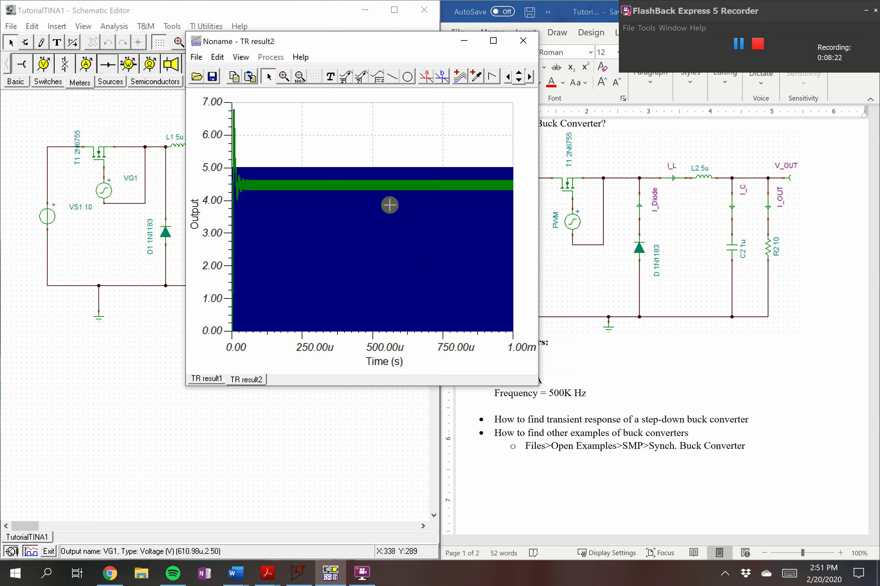
left_click_drag(338, 43, 289, 107)
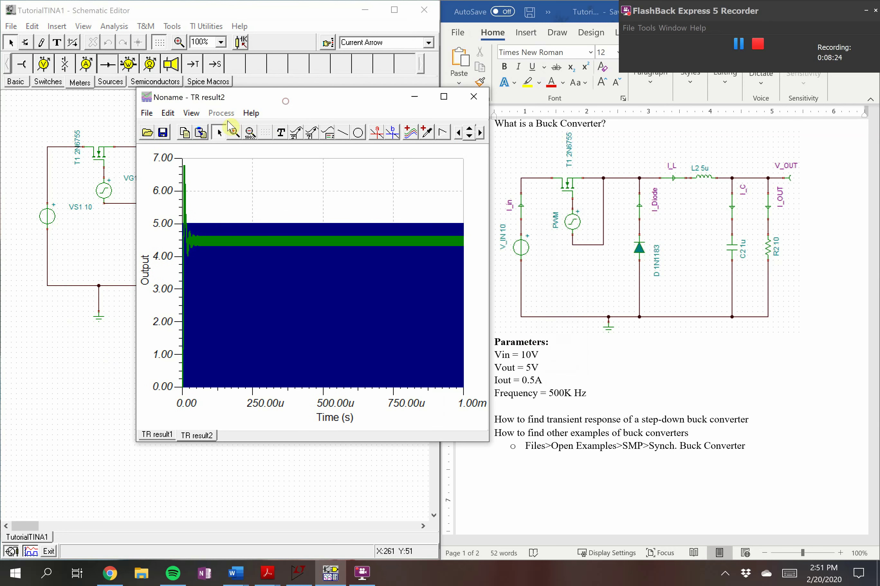
left_click(191, 113)
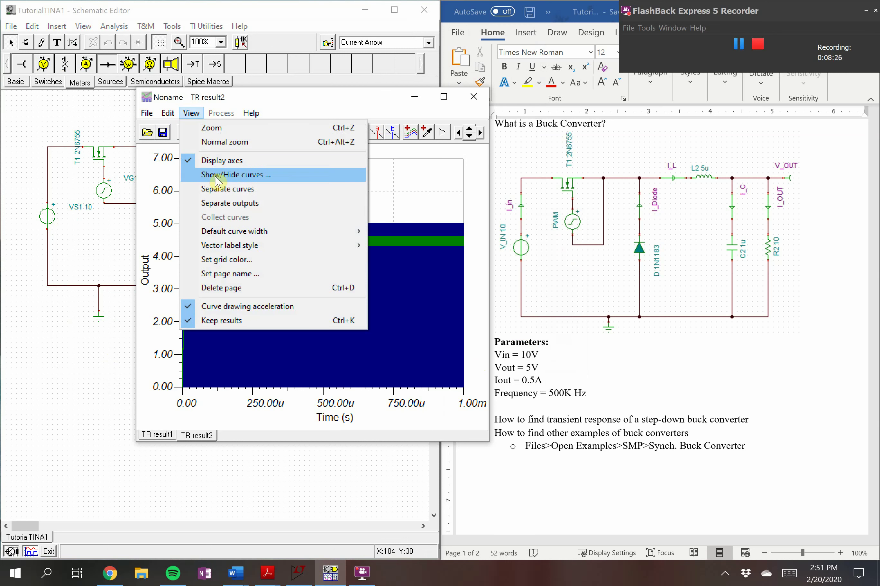
left_click(226, 191)
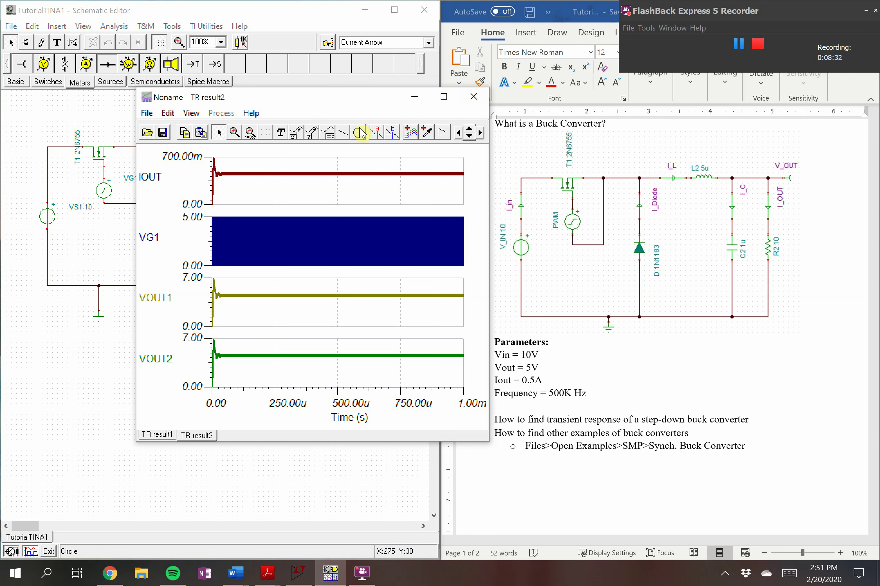
- Measure the IOUT ripple with cursor a on a peak at about 133.9 µs and cursor b on the following trough, and close the results
left_click(234, 133)
left_click_drag(257, 166, 291, 190)
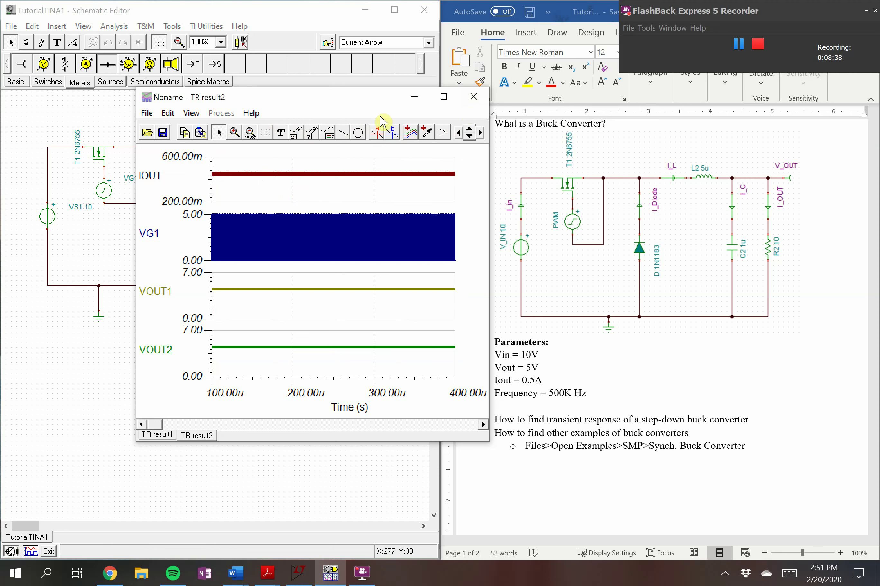
left_click(235, 139)
mouse_move(236, 158)
left_mouse_down()
mouse_move(252, 190)
mouse_move(265, 184)
left_mouse_up()
left_click(377, 133)
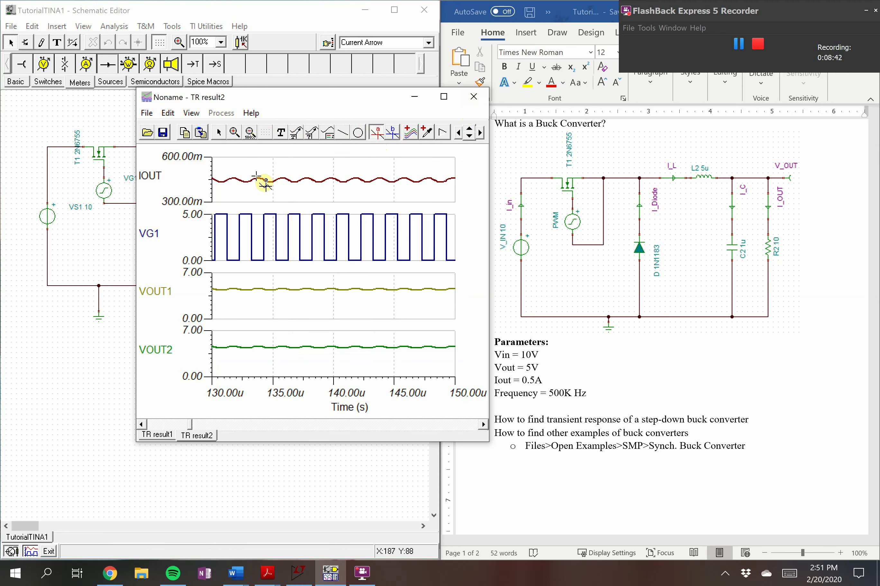
left_click(267, 185)
left_click(392, 133)
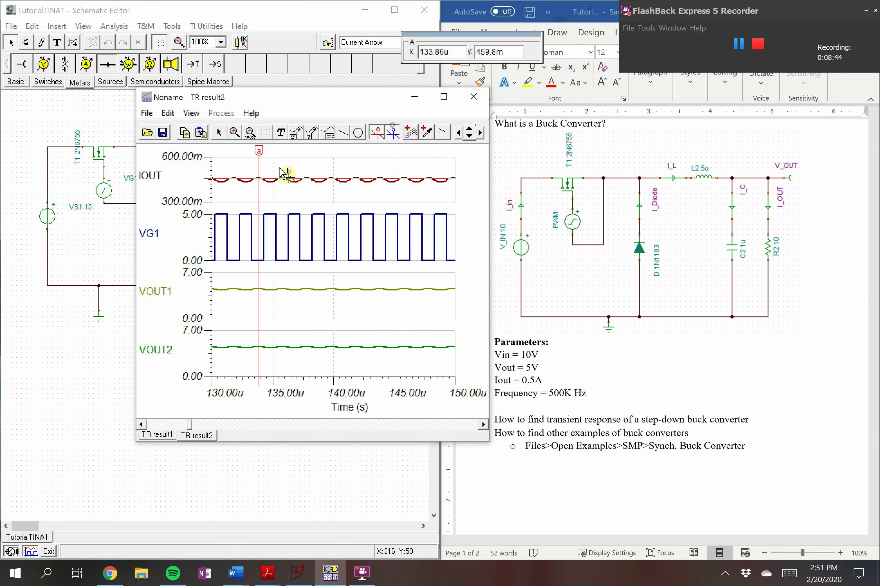
left_click(271, 183)
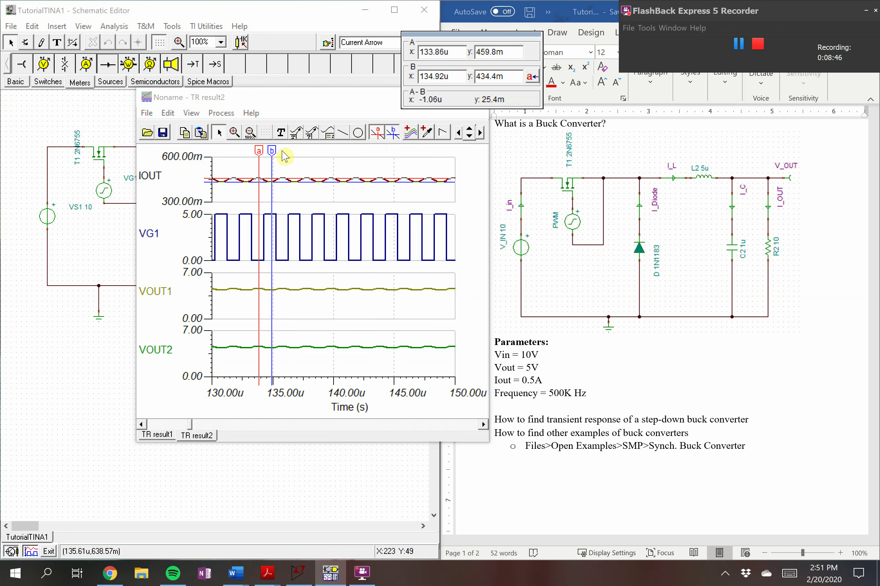
left_click_drag(272, 151, 272, 151)
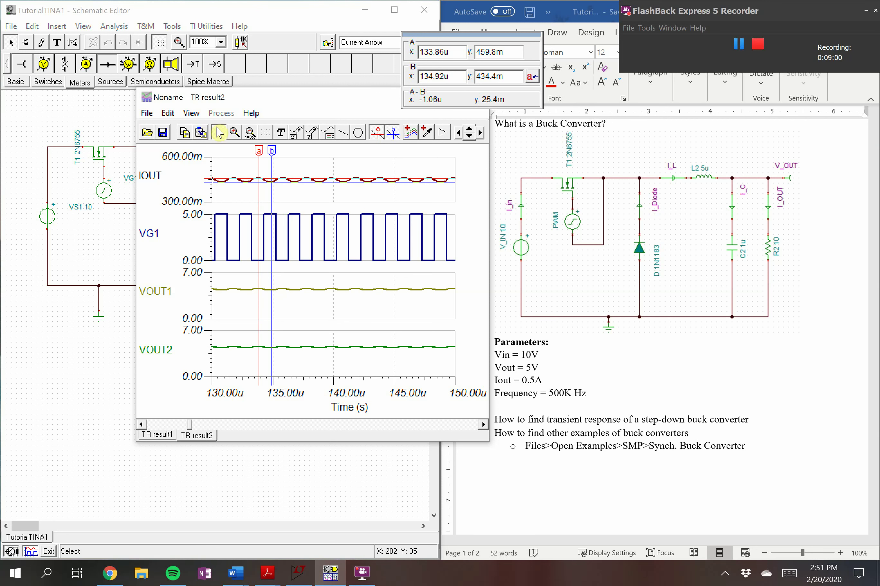
left_click_drag(333, 97, 254, 100)
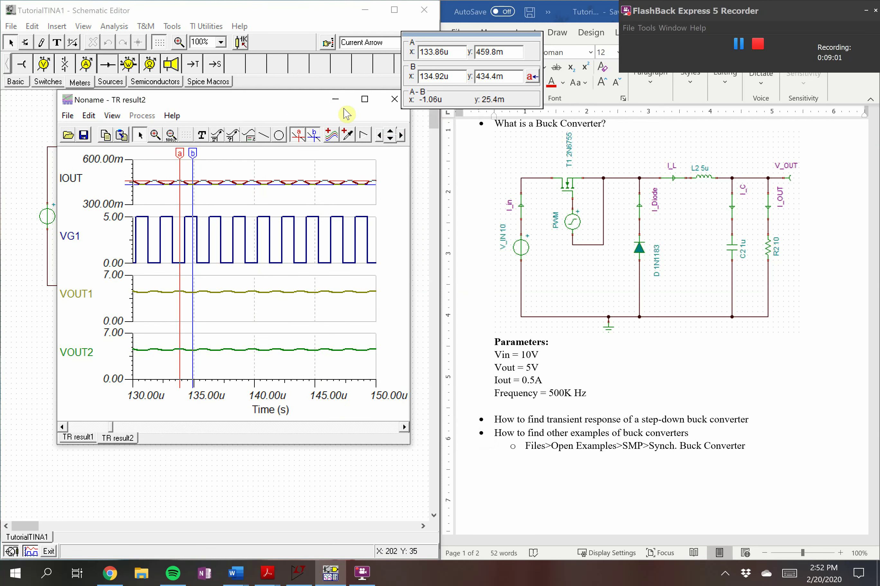
left_click(394, 100)
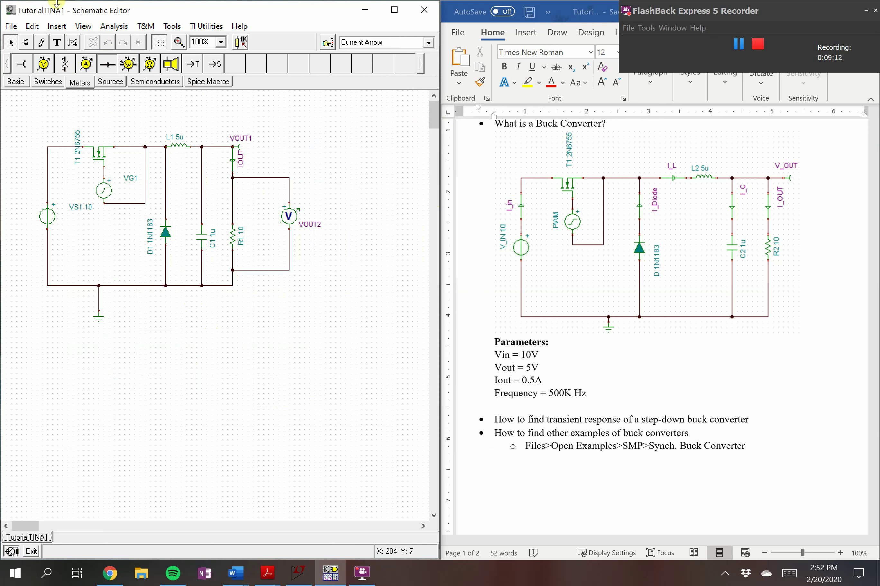
- Open the Synchronous_Buck example schematic from the General folder within the Smps examples
left_click(13, 27)
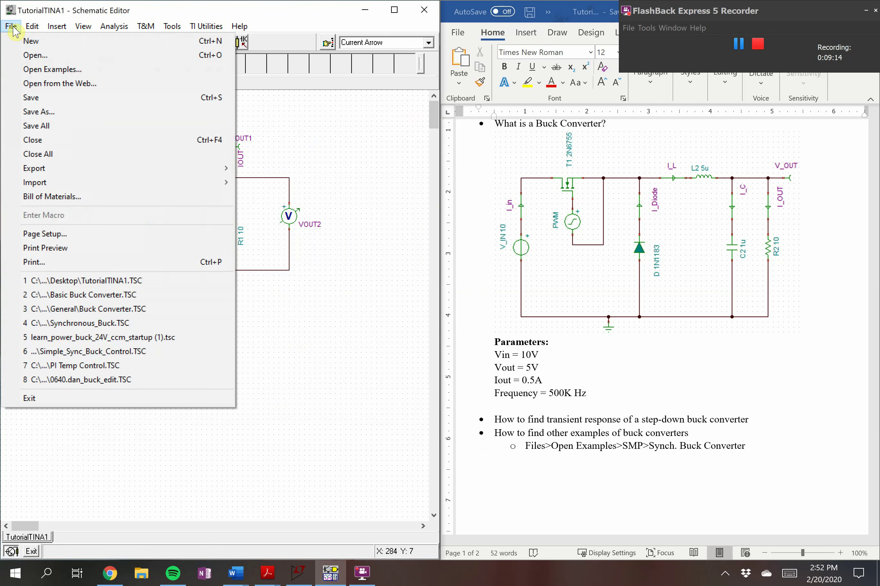
left_click(36, 70)
left_click_drag(210, 290, 263, 109)
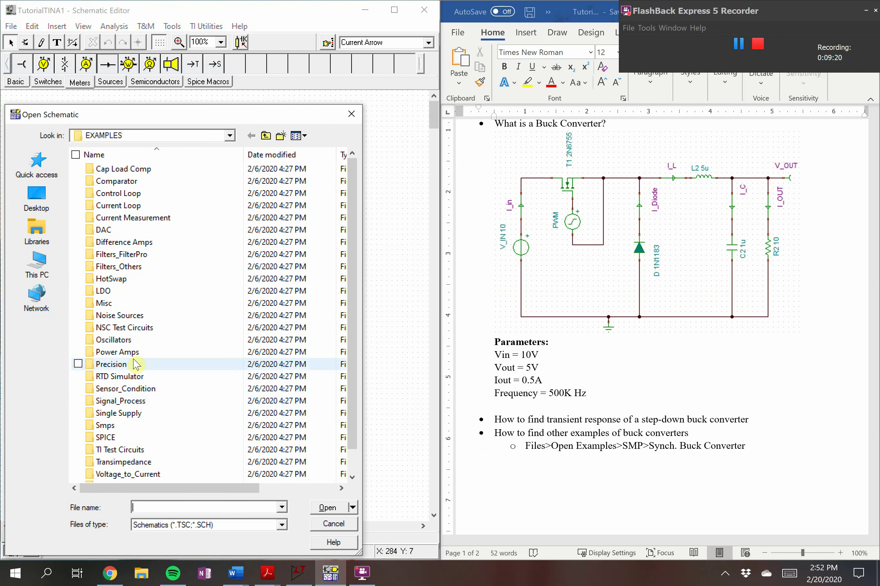
left_click(117, 429)
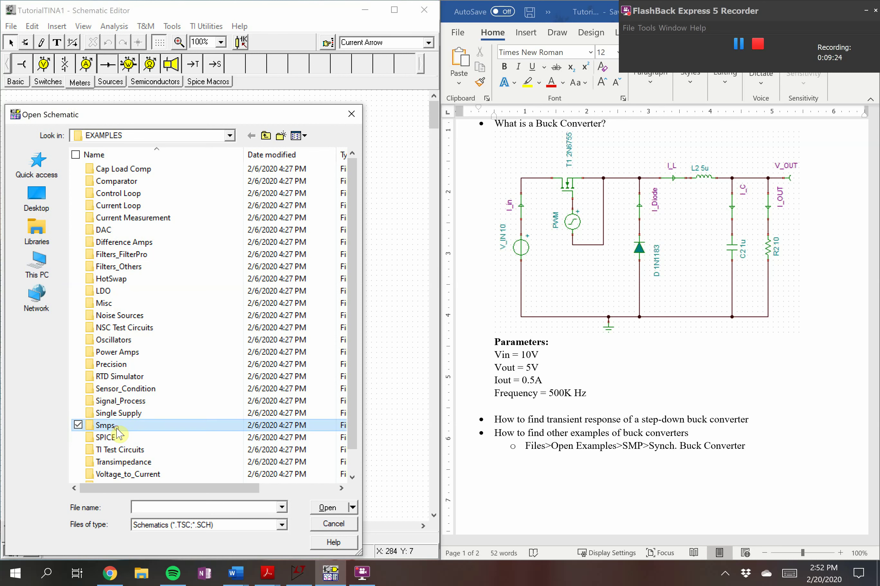
double_click(189, 430)
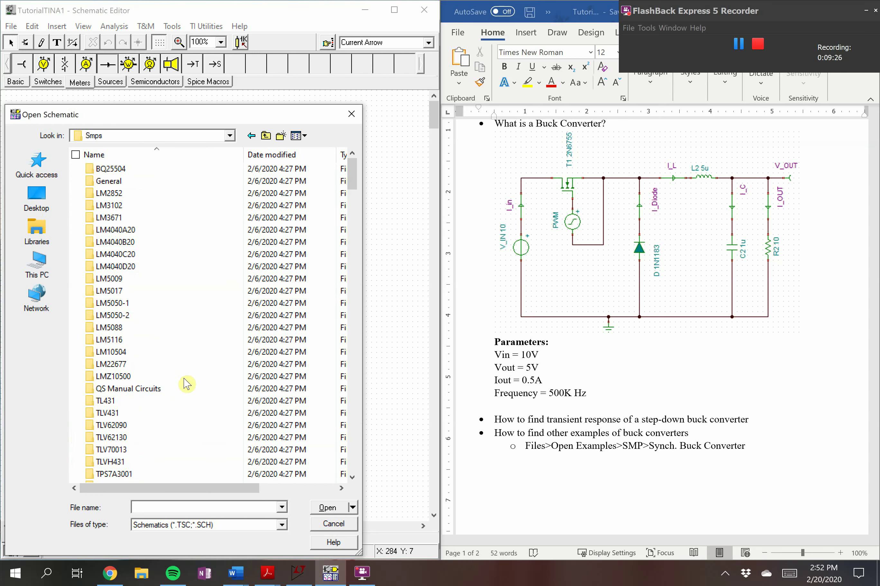
left_click(171, 183)
double_click(171, 182)
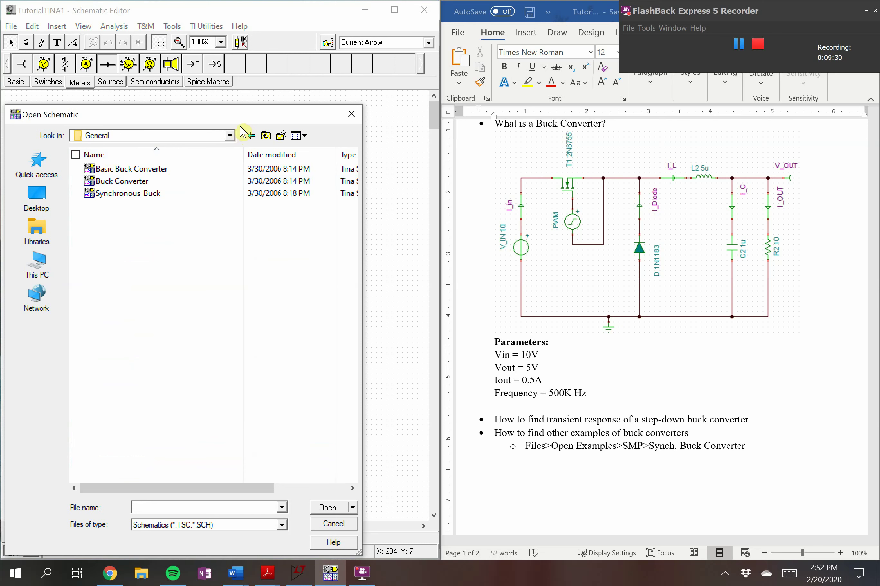
left_click_drag(252, 117, 283, 99)
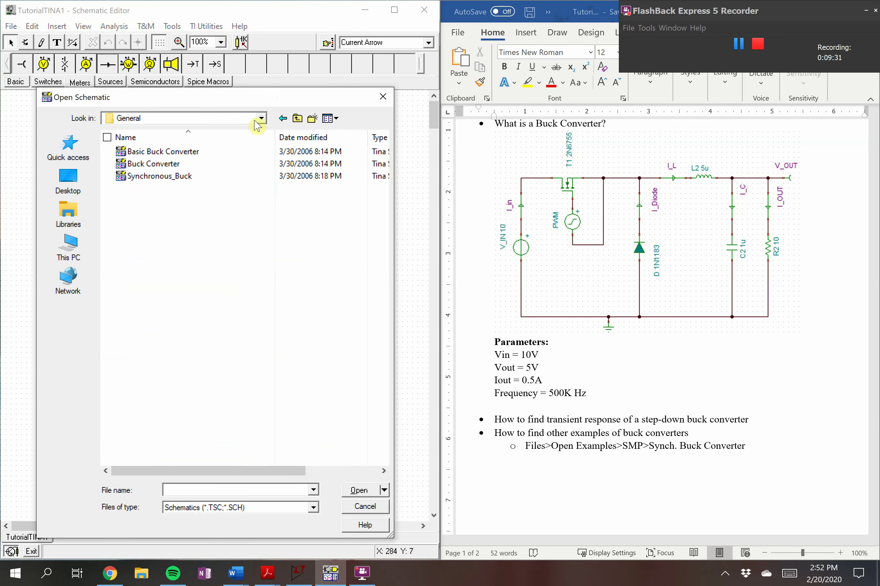
double_click(188, 181)
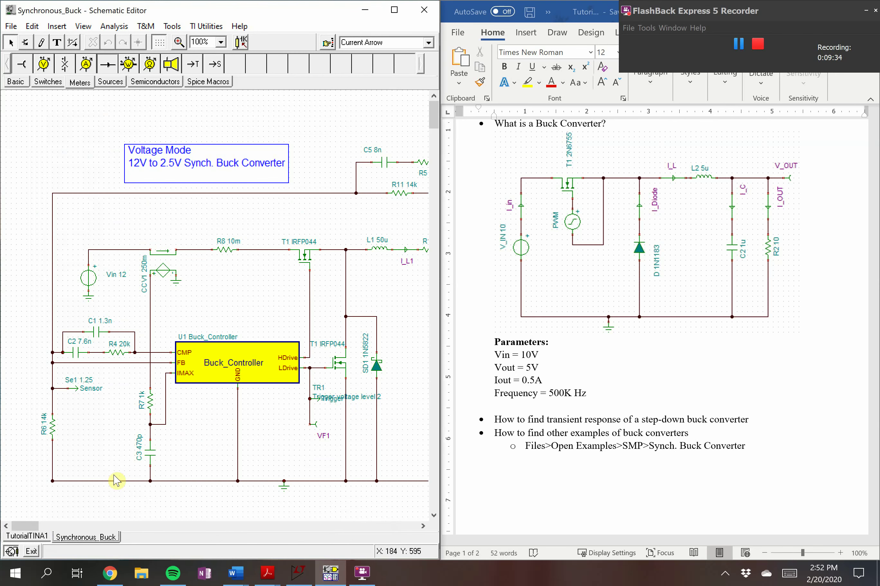
- Look over the output side of the Synchronous_Buck circuit and return to the TutorialTINA1 schematic
left_click_drag(17, 525, 29, 527)
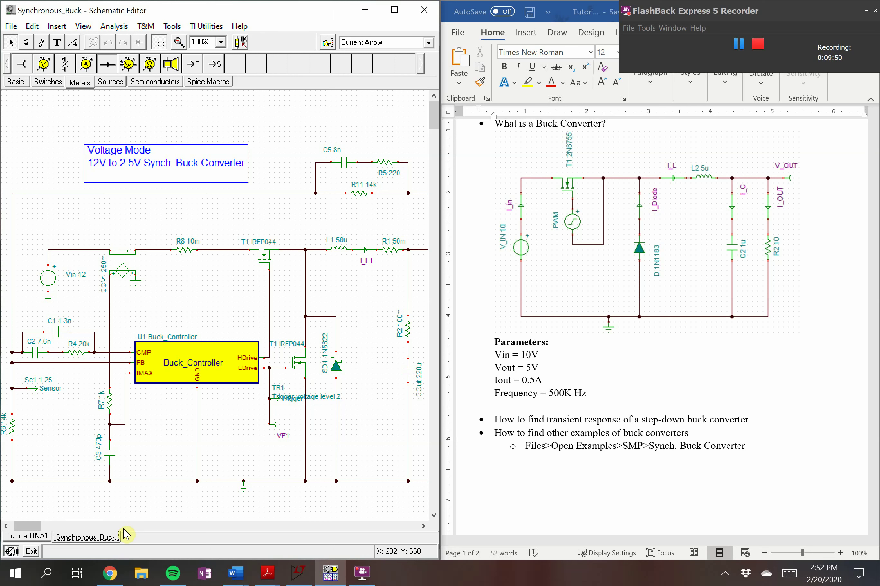
left_click(27, 537)
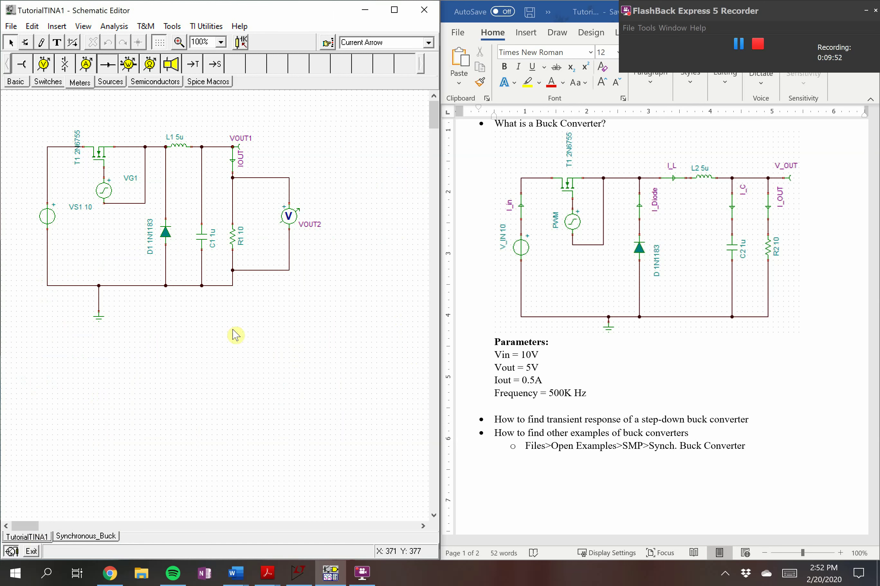
scroll(695, 342, "up", 3)
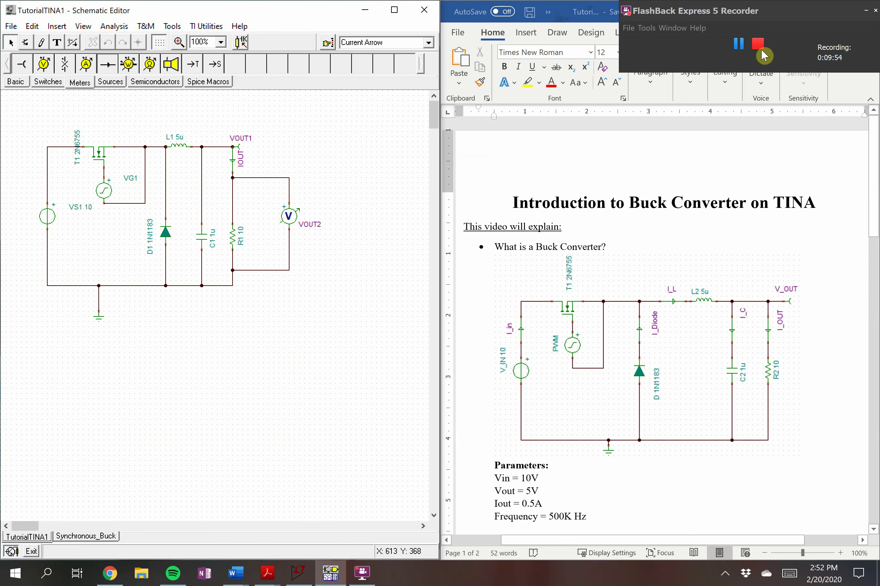